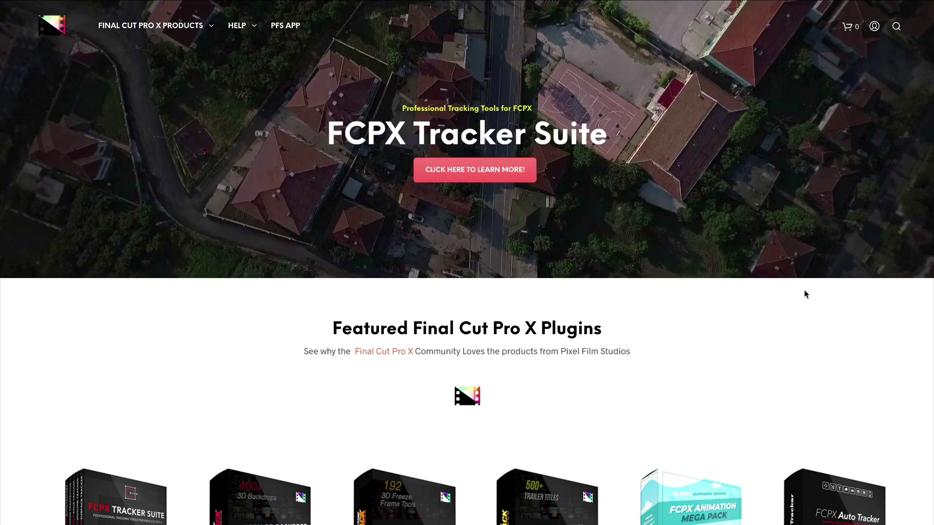
Step: Apply coupon KINGPIXELPRO to the FCPX Surface Tracker cart, dropping the total to $27.97
scroll(806, 294, "down", 5)
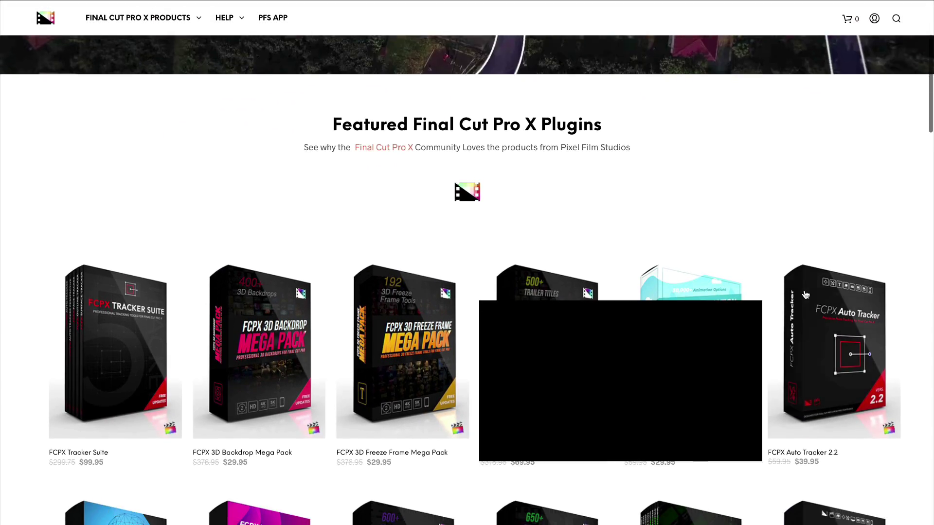
scroll(904, 149, "down", 3)
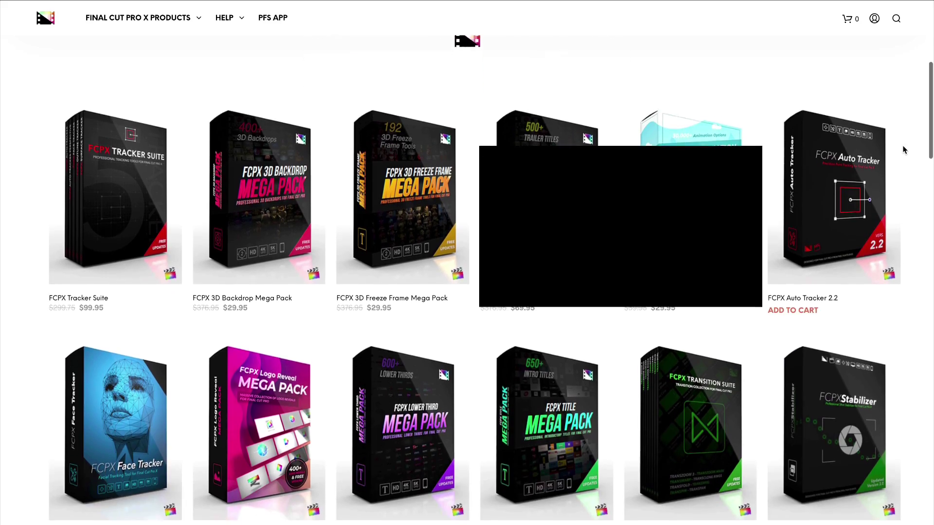
scroll(919, 286, "down", 2)
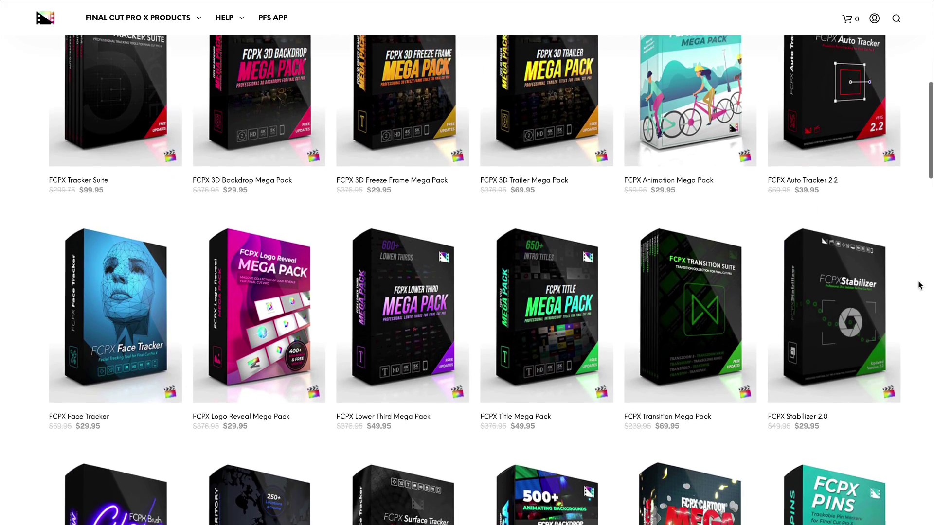
scroll(919, 286, "down", 6)
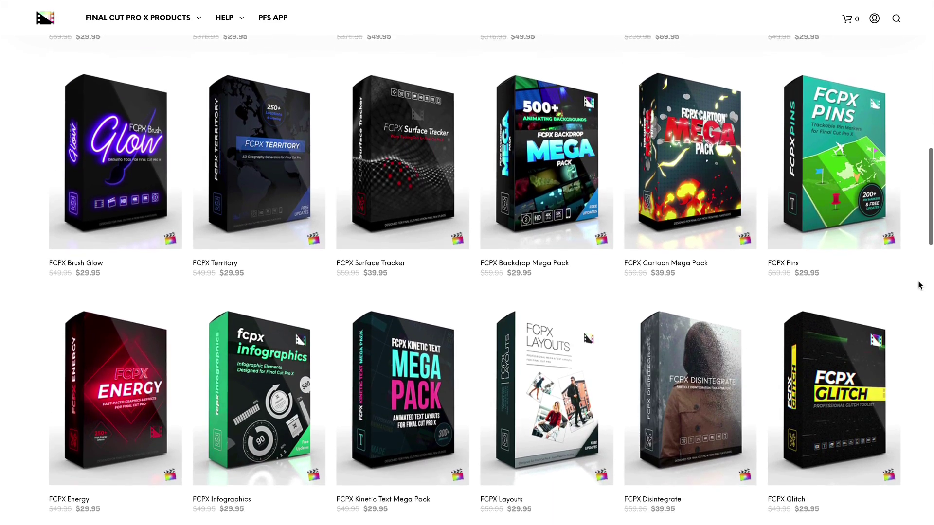
scroll(920, 286, "down", 6)
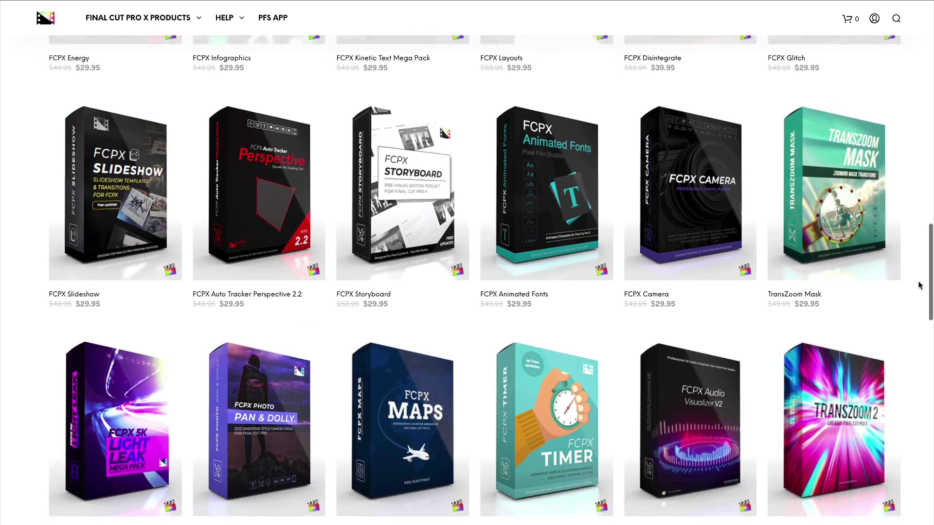
scroll(919, 285, "down", 9)
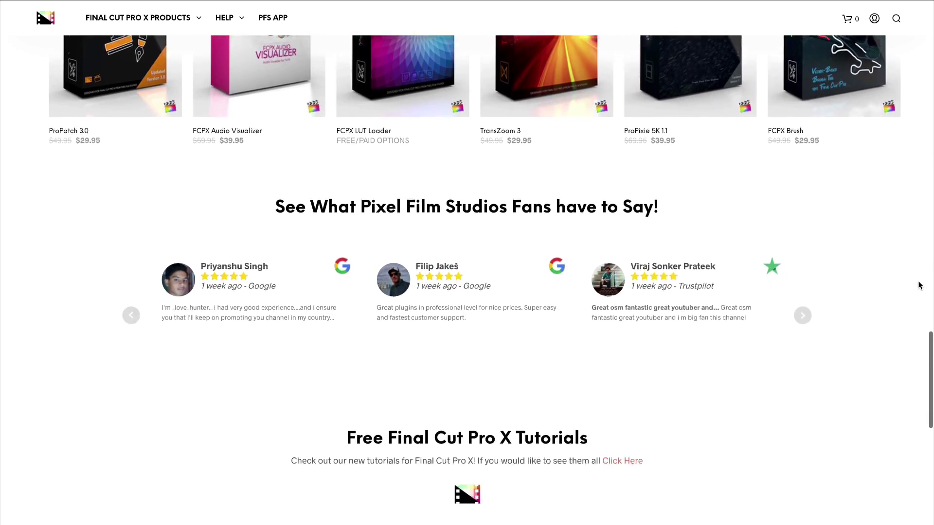
scroll(919, 286, "down", 4)
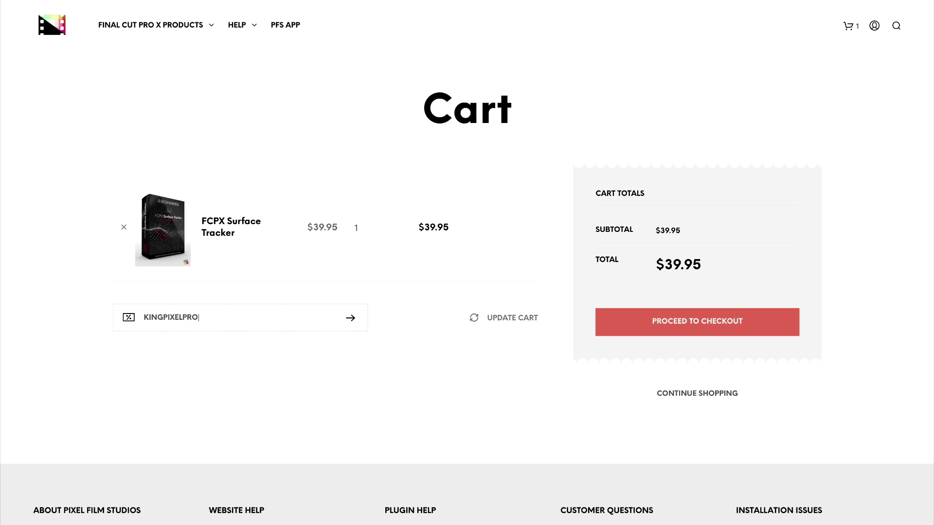
key("Return")
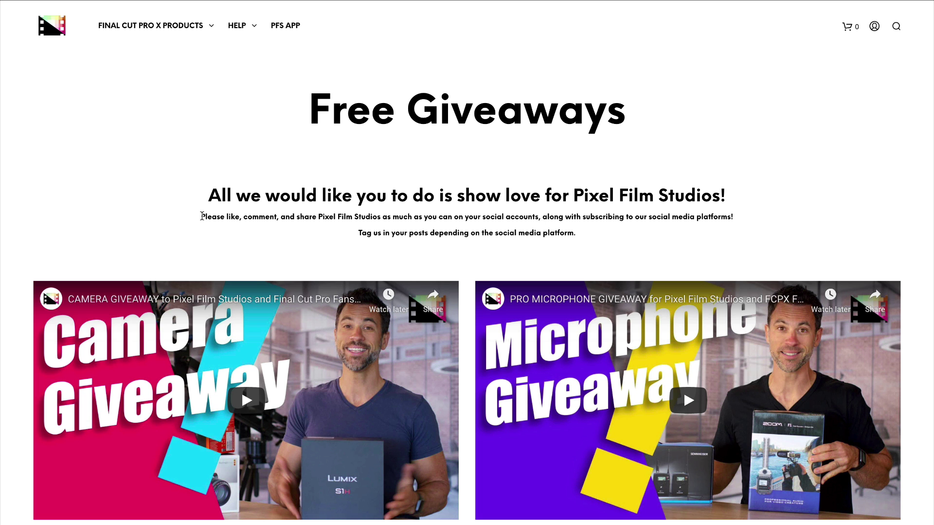
Step: Highlight and clear phrases in the giveaway intro and the Camera and Microphone paragraphs
left_click_drag(201, 217, 255, 218)
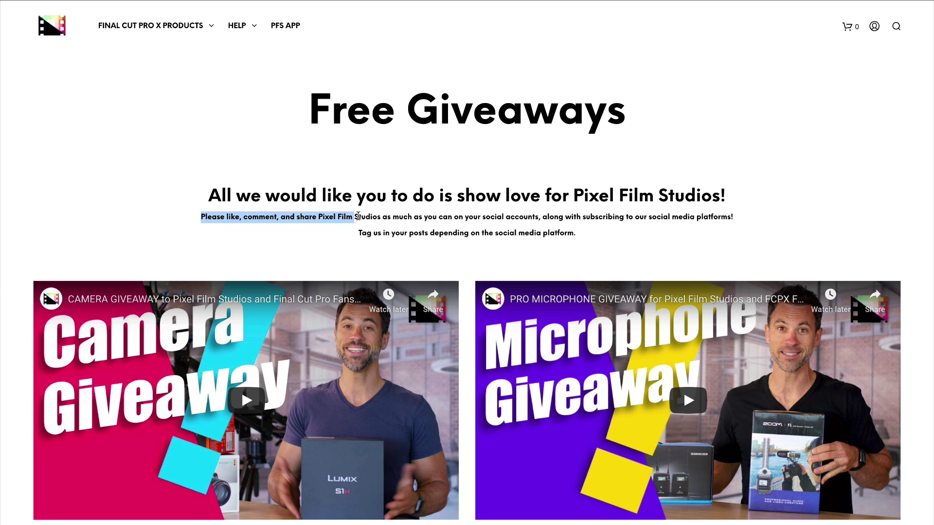
left_click(384, 218)
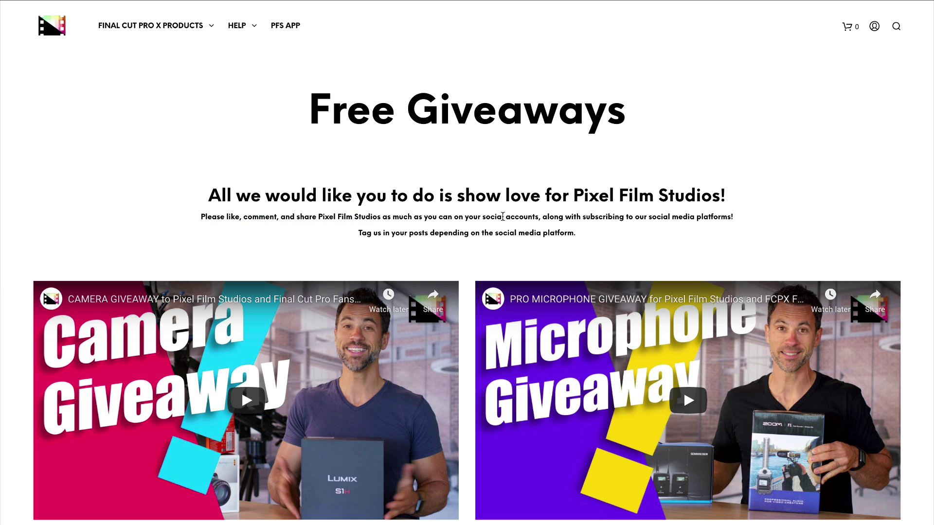
left_click_drag(466, 217, 524, 218)
left_click(552, 219)
scroll(863, 174, "down", 2)
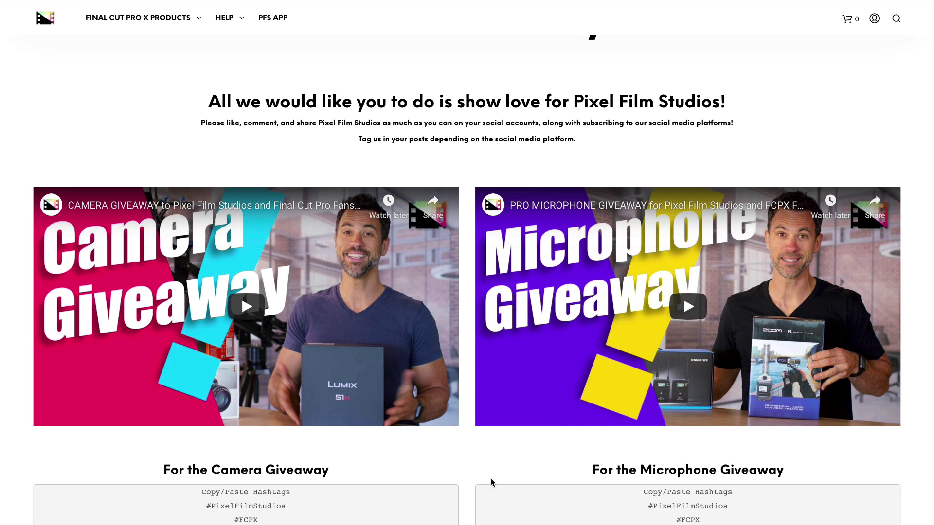
scroll(492, 483, "down", 4)
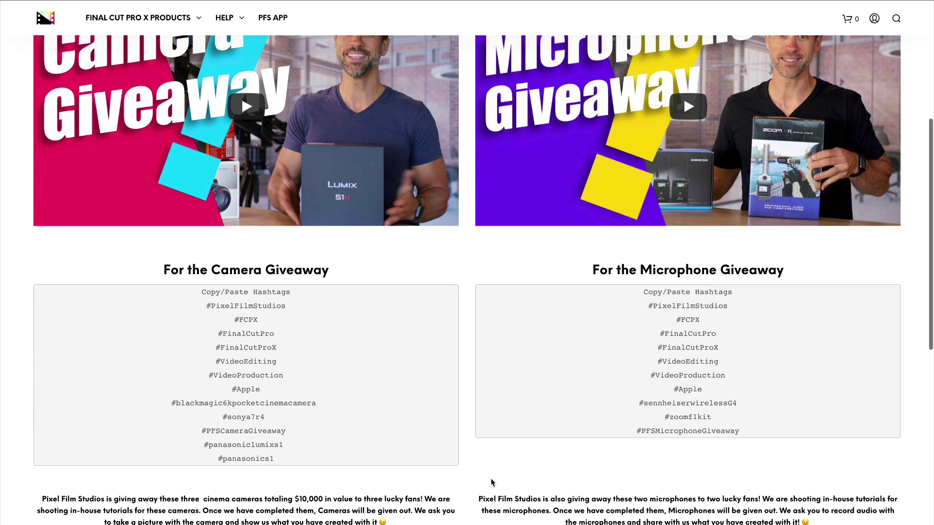
left_click_drag(42, 496, 235, 495)
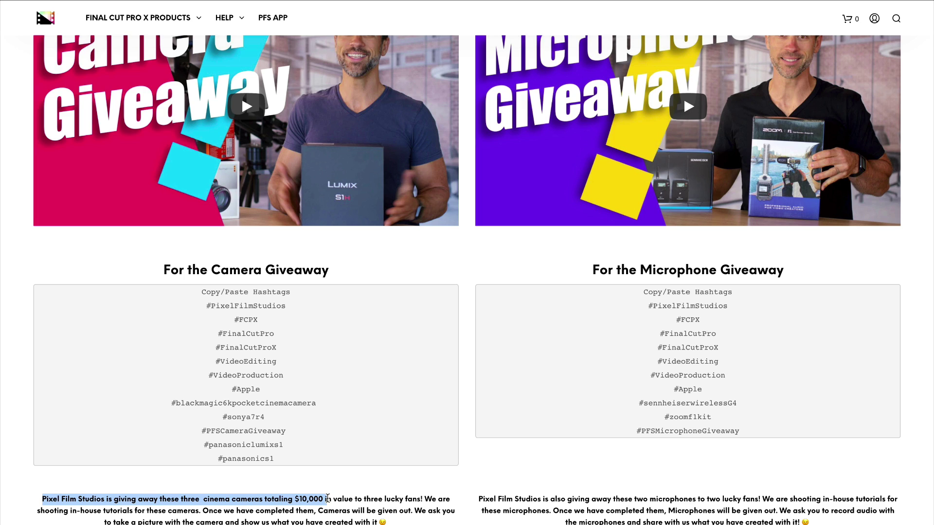
left_click(329, 500)
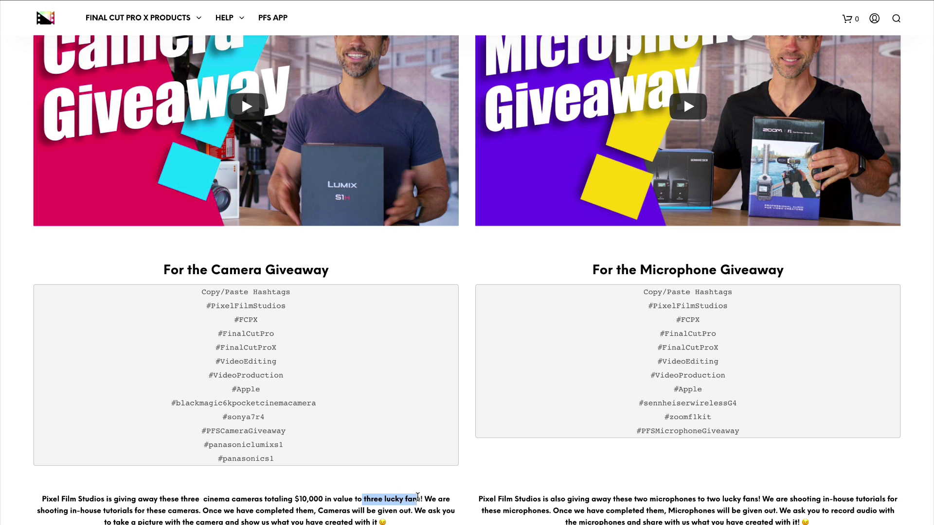
left_click(423, 496)
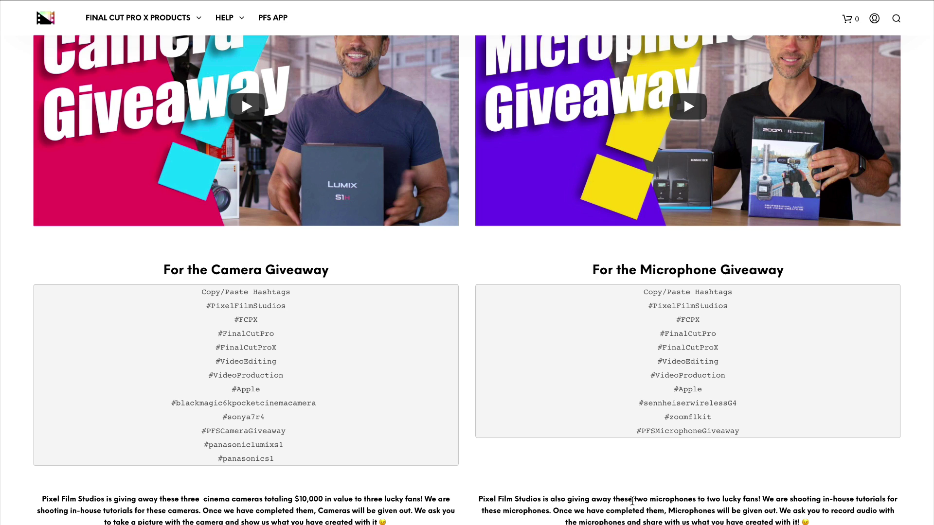
left_click(781, 512)
Step: Select the Camera Giveaway hashtags from #PixelFilmStudios down and bring up the Copy option
left_click_drag(293, 457, 191, 288)
left_click(253, 336)
left_click_drag(279, 457, 210, 305)
right_click(242, 329)
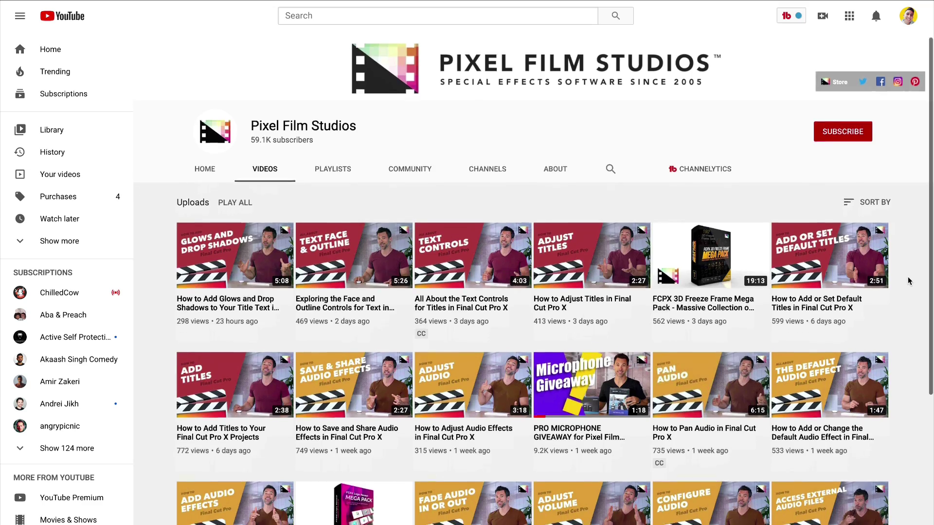
Step: Scroll the channel's videos and open the Giveaways playlist with the camera and microphone videos
scroll(908, 278, "down", 5)
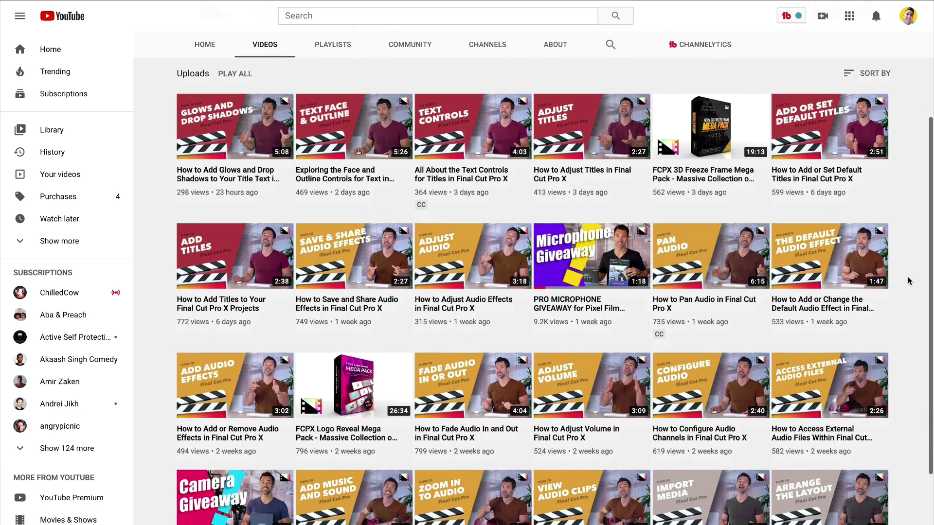
scroll(908, 281, "down", 2)
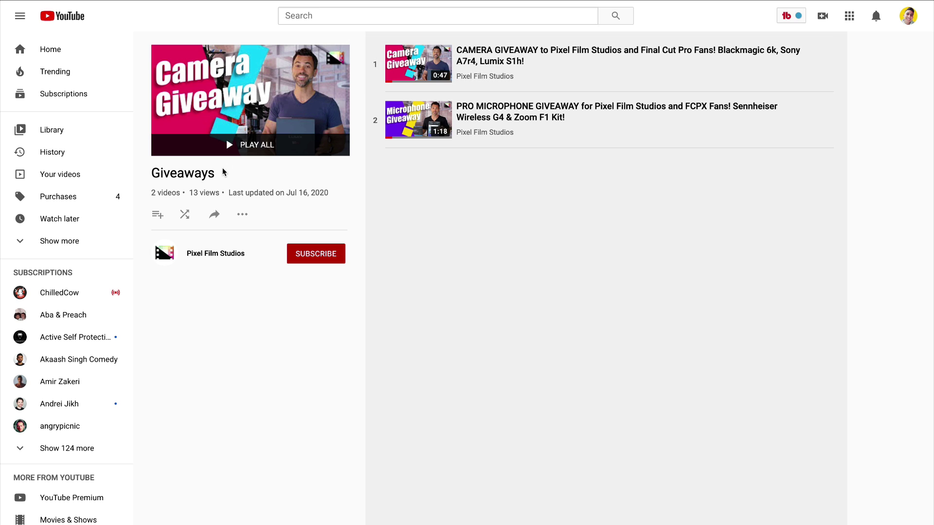
double_click(225, 173)
left_click(249, 176)
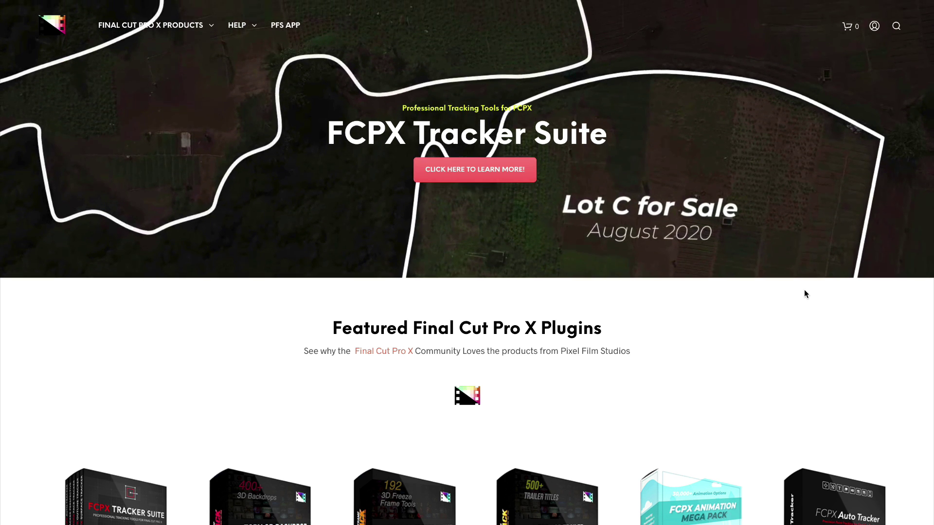
Step: Scroll the FCPX Slideshow page down to the July 2020 Update and Camera Lens previews
scroll(804, 290, "down", 1)
scroll(804, 290, "down", 5)
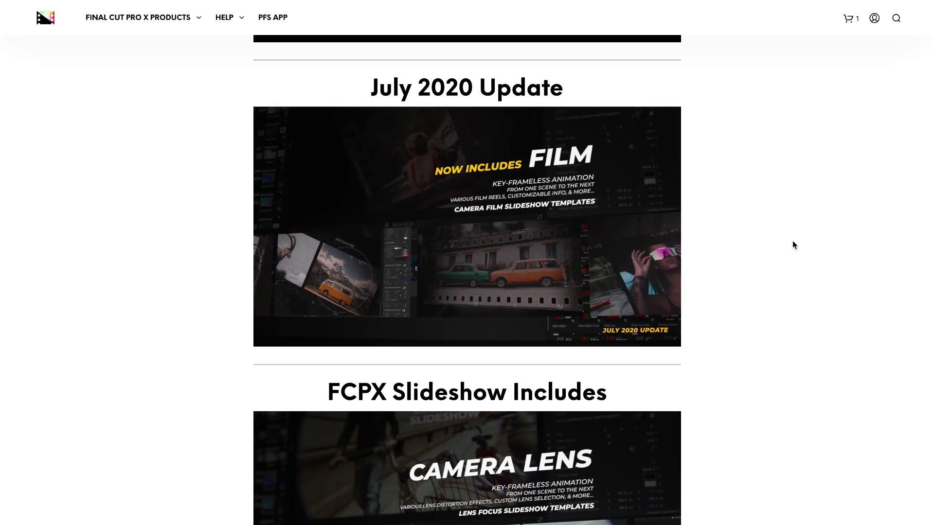
scroll(754, 257, "down", 5)
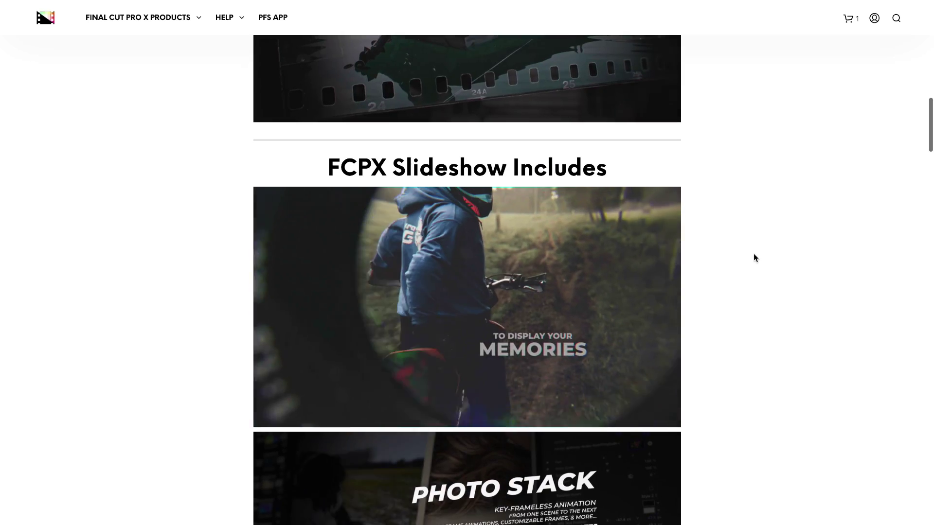
scroll(755, 254, "down", 2)
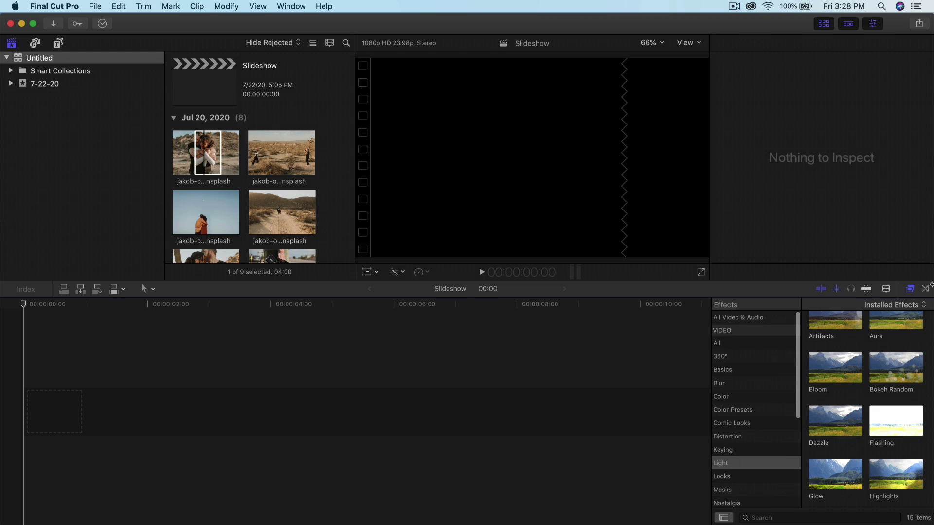
Step: Show the installed transitions and widen the transitions browser and its category list
left_click(926, 288)
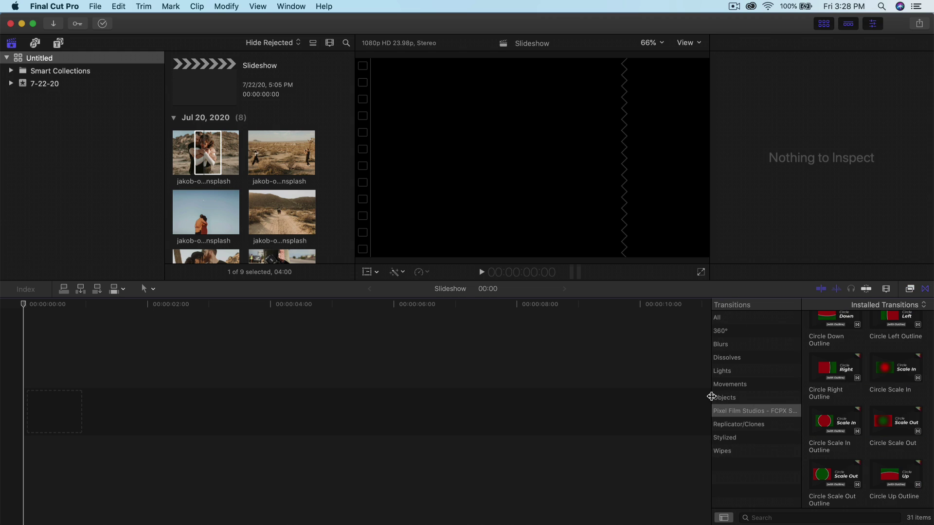
left_click_drag(711, 396, 653, 396)
left_click_drag(743, 393, 785, 394)
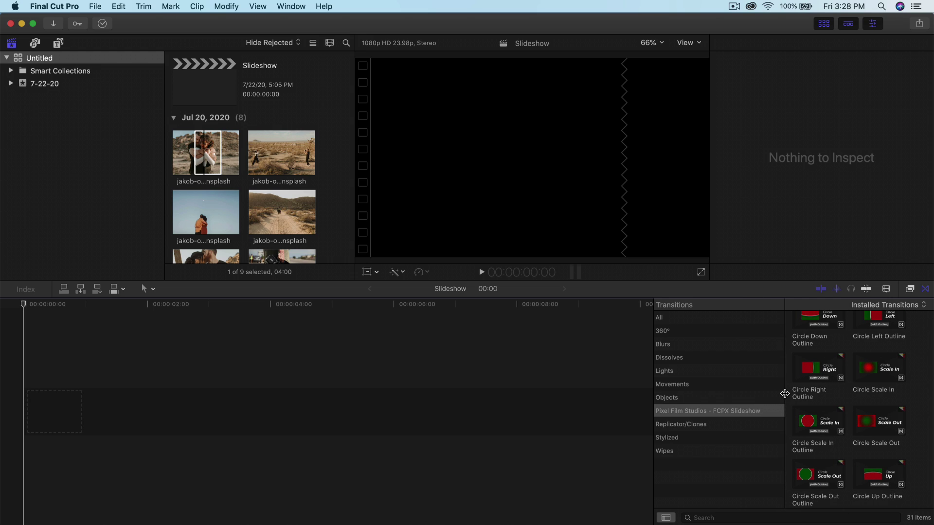
scroll(811, 415, "down", 10)
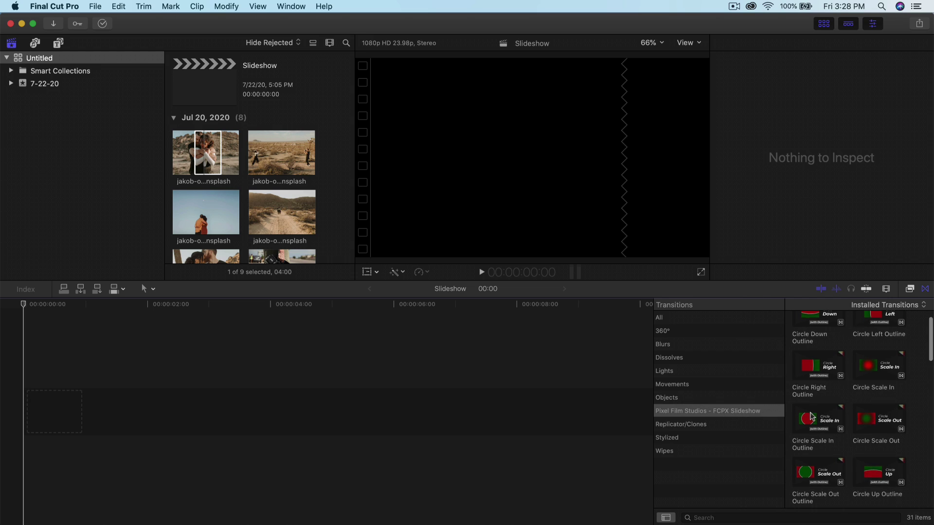
scroll(811, 415, "up", 10)
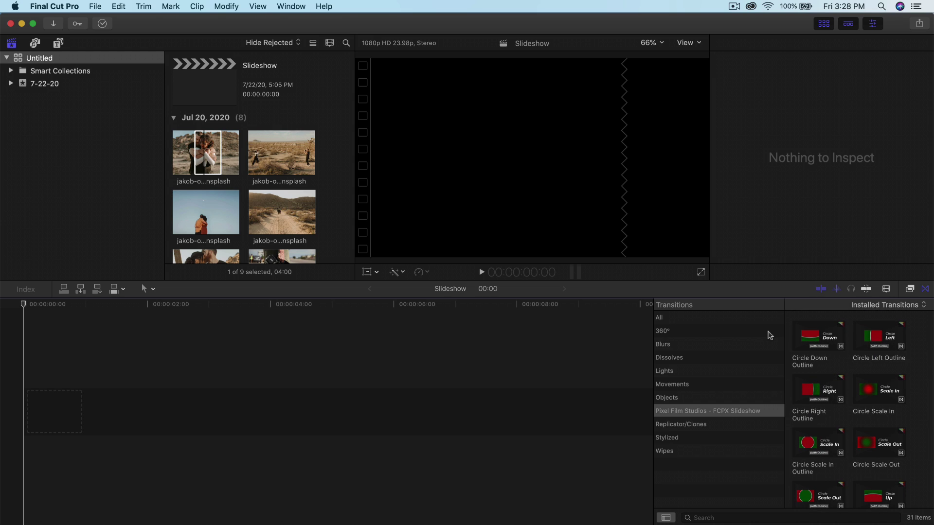
Step: Show the Pixel Film Studios - FCPX Slideshow titles, then its Drop Zones, Classic Prints and Color generators
left_click(58, 44)
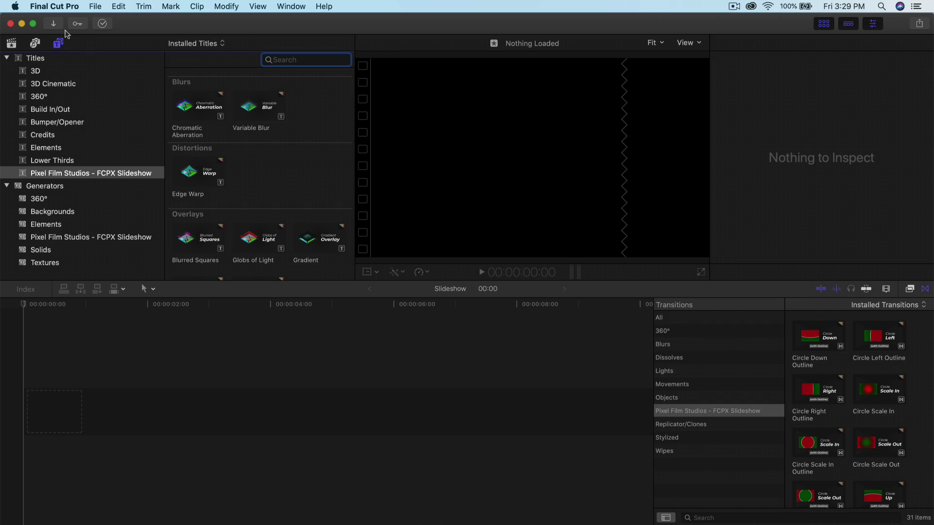
left_click(129, 175)
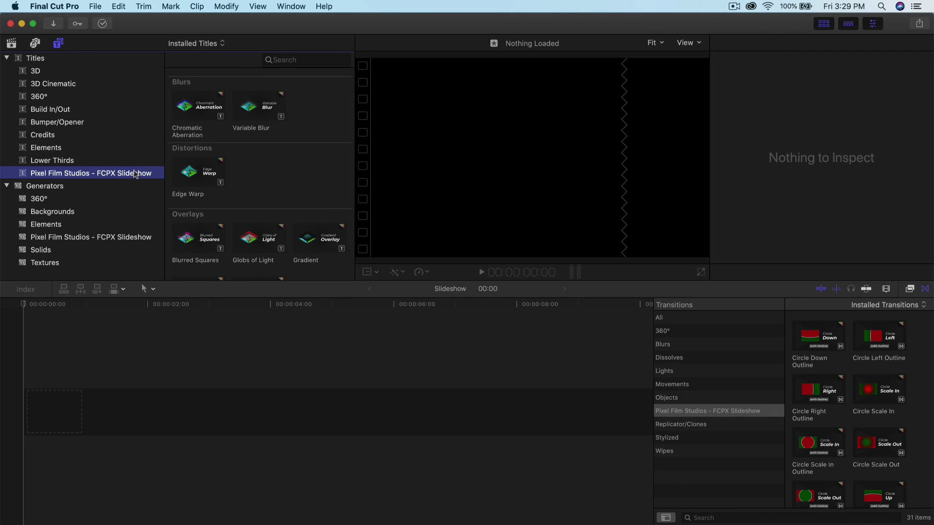
scroll(231, 127, "down", 3)
scroll(229, 156, "up", 3)
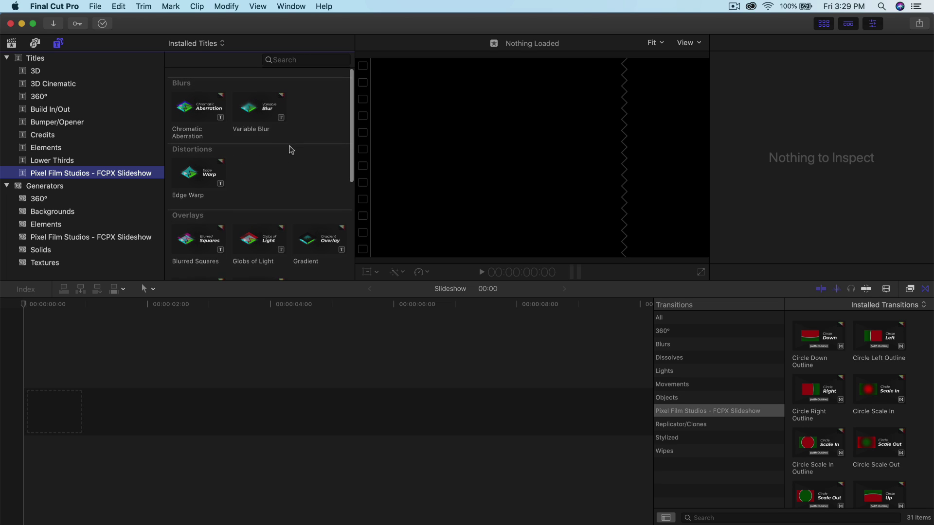
left_click(144, 239)
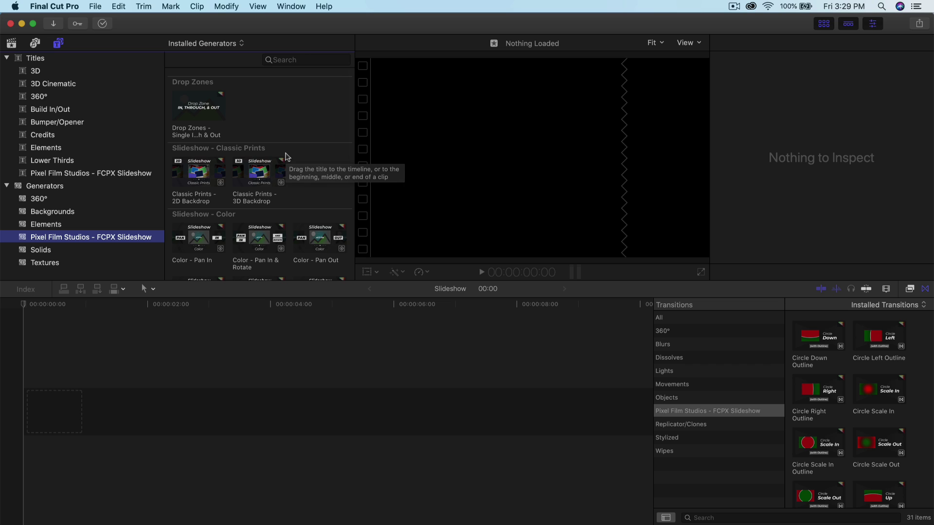
scroll(286, 157, "down", 15)
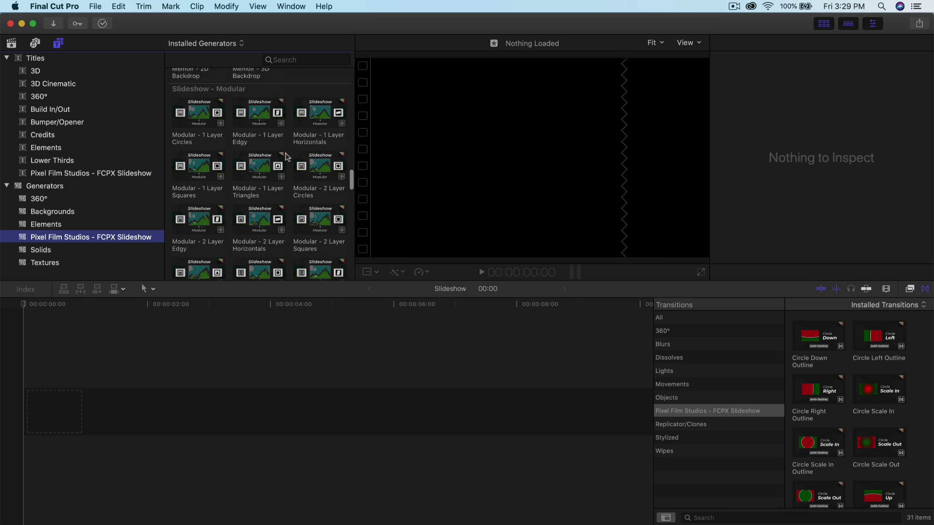
scroll(291, 148, "down", 15)
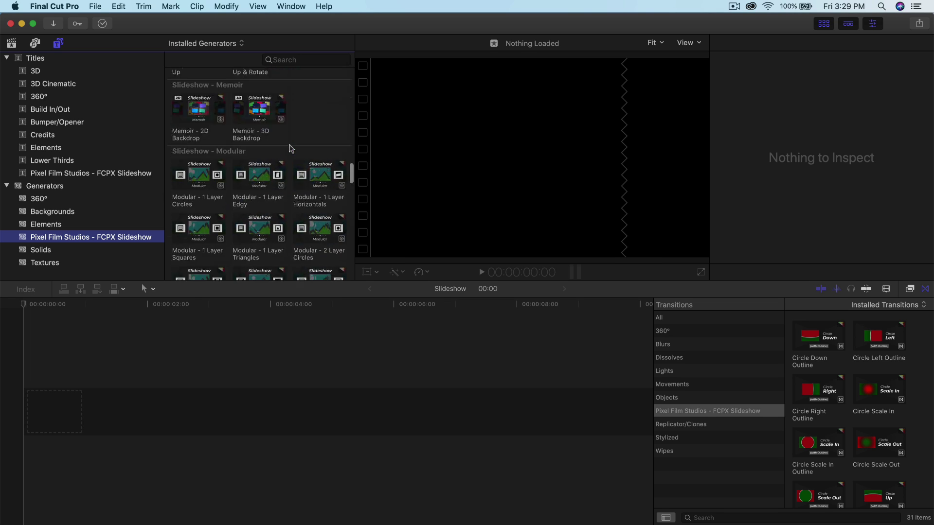
scroll(291, 149, "up", 20)
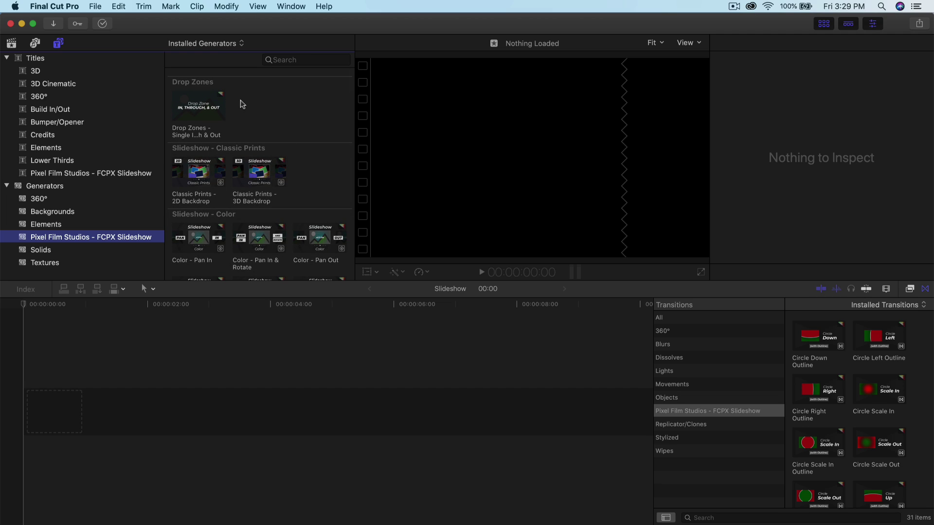
Step: Add the Drop Zones - Single In Through & Out generator to the empty timeline, accepting the project properties
left_click(210, 100)
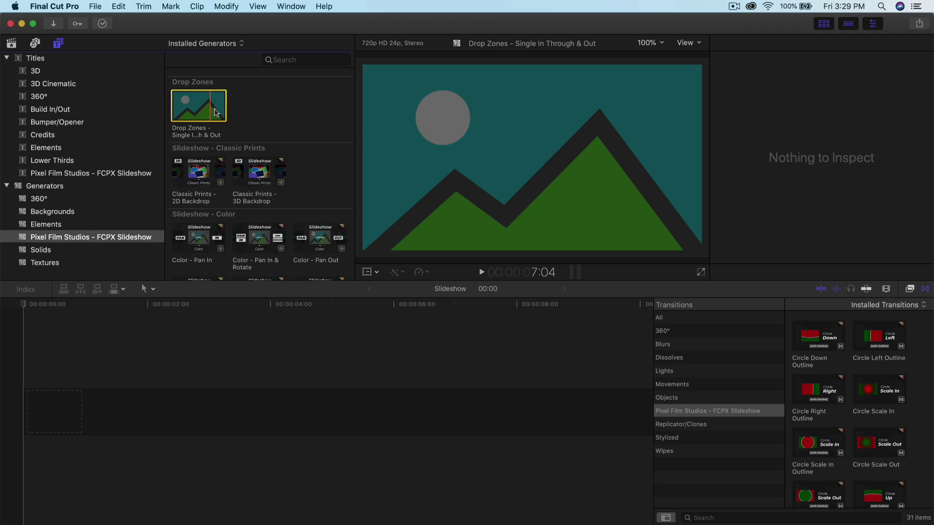
key("e")
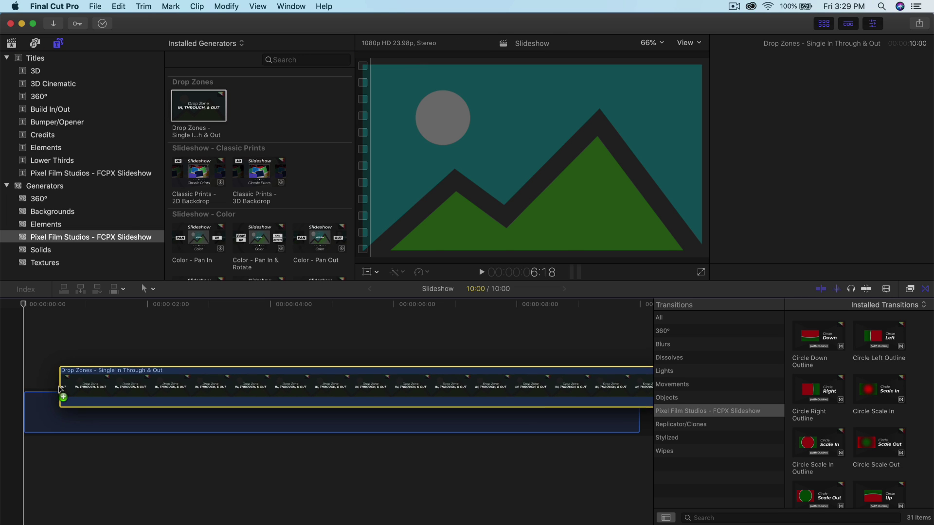
key("Return")
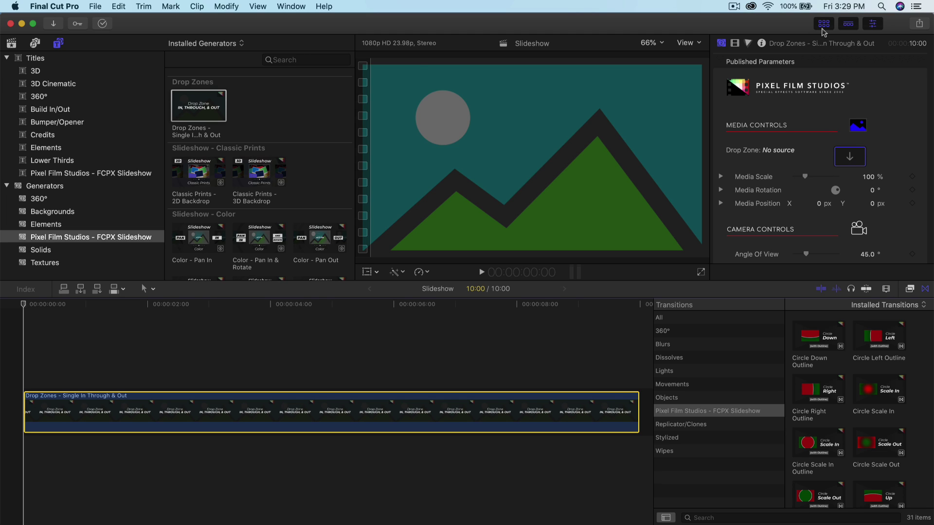
Step: Choose the embracing-couple photo from the library as the drop-zone source
left_click(11, 43)
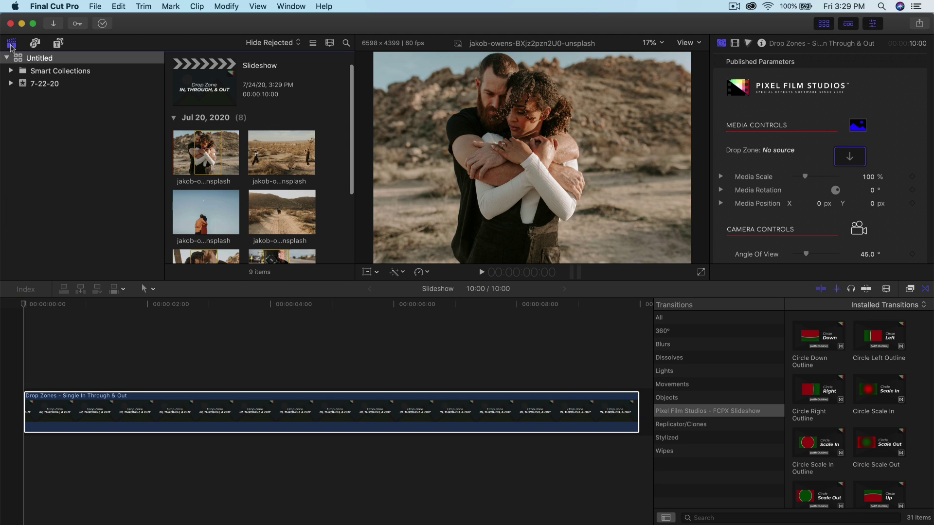
left_click(851, 165)
scroll(205, 155, "down", 1)
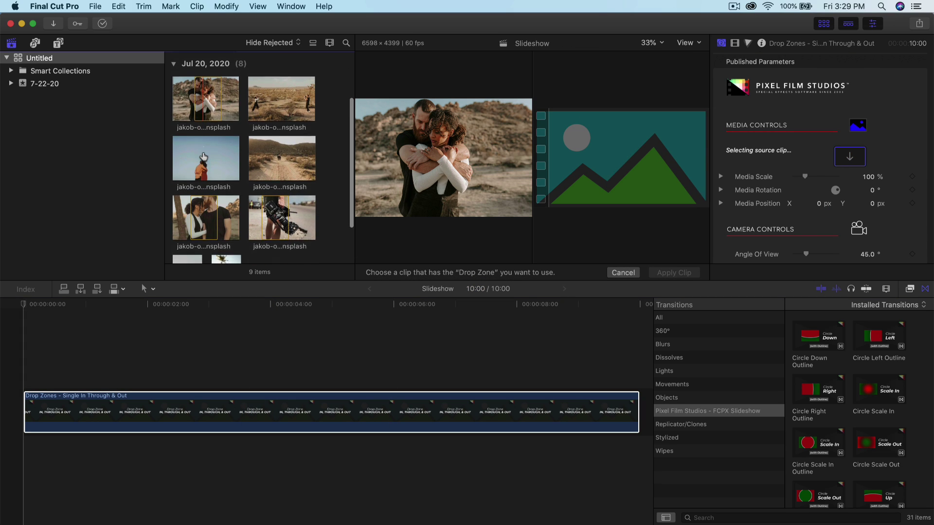
left_click(202, 139)
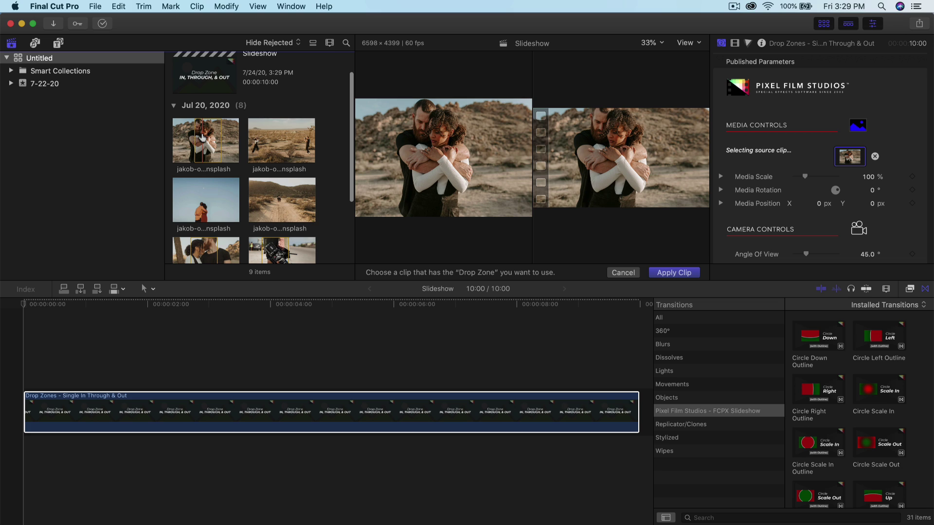
scroll(739, 229, "down", 10)
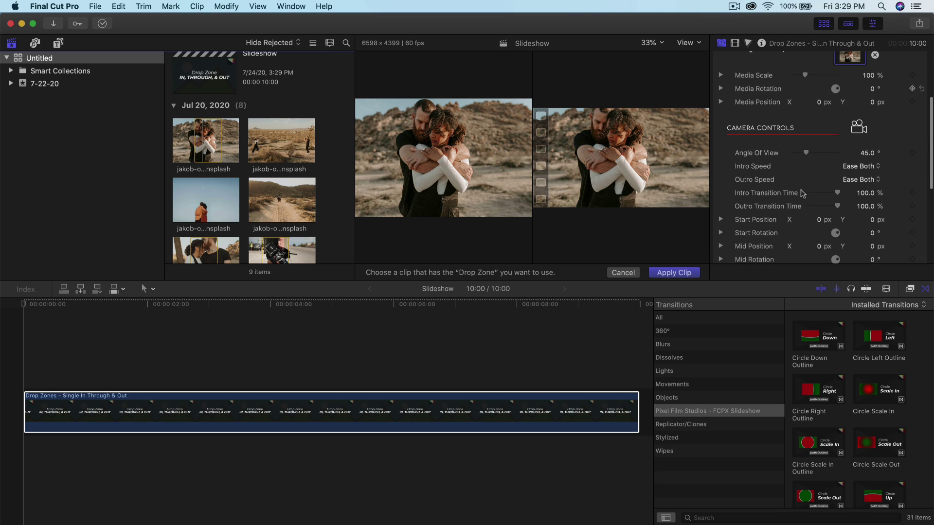
scroll(799, 195, "up", 10)
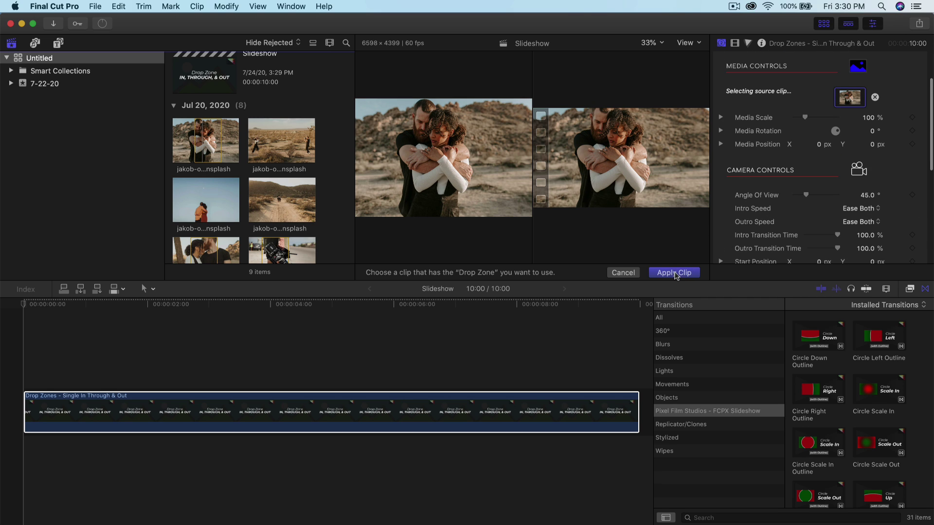
Step: Apply the couple photo to the drop zone and shrink its Media Scale to 58%
left_click(675, 272)
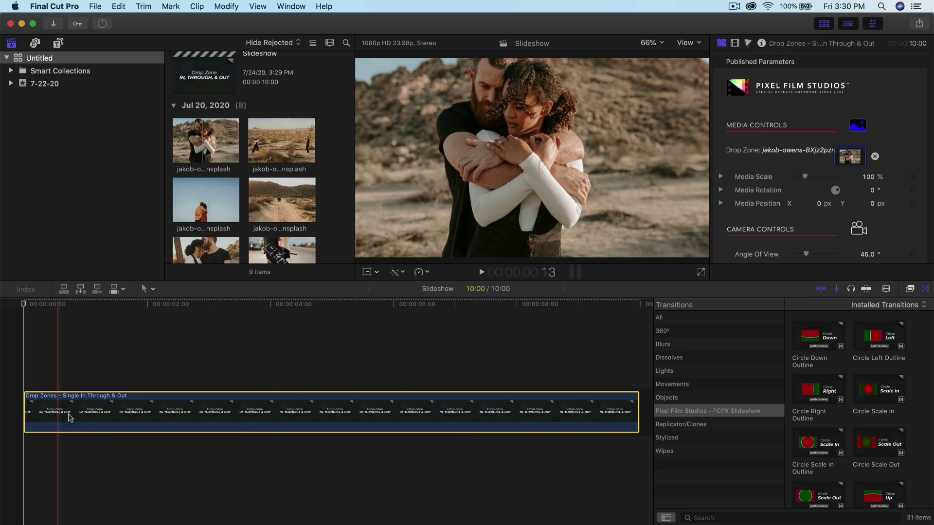
left_click(246, 404)
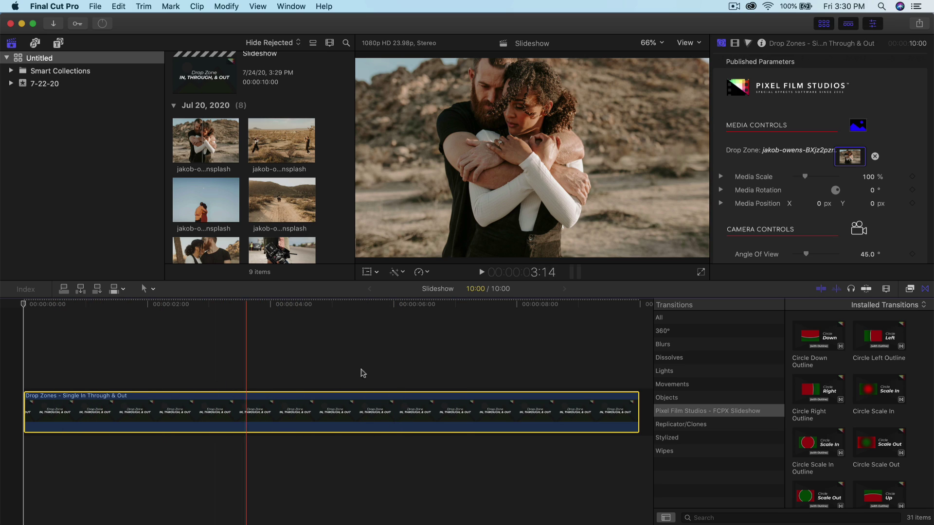
key("Home")
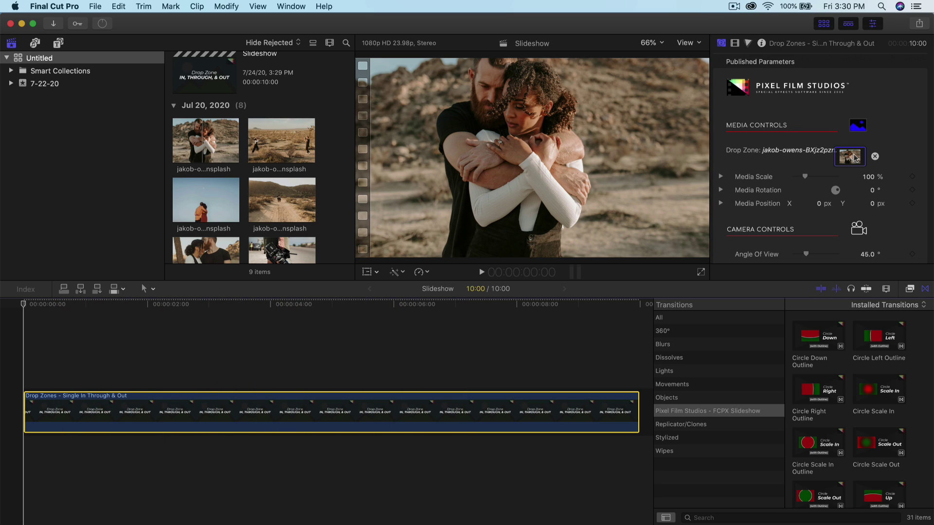
scroll(855, 159, "down", 5)
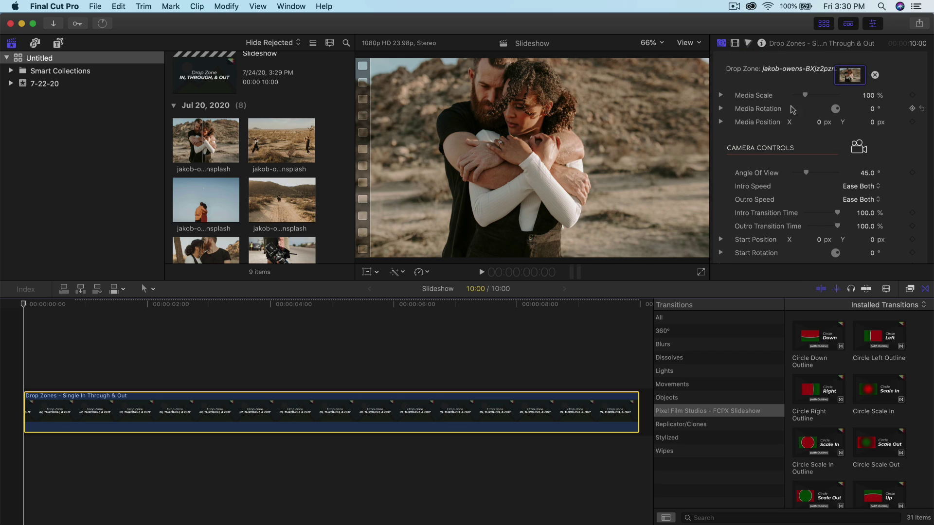
left_click_drag(806, 96, 802, 96)
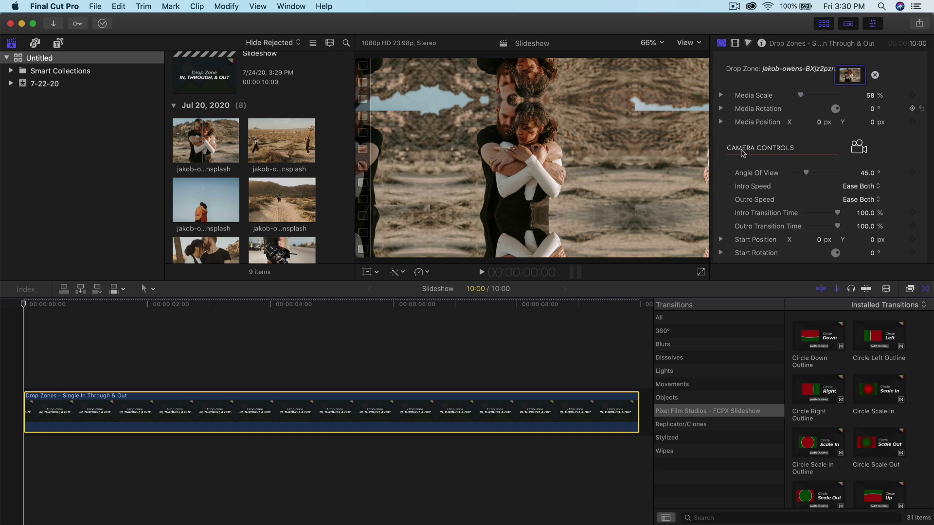
Step: Hide the browser, reset Media Scale to 100%, keyframe it near two seconds, and play back
left_click(825, 27)
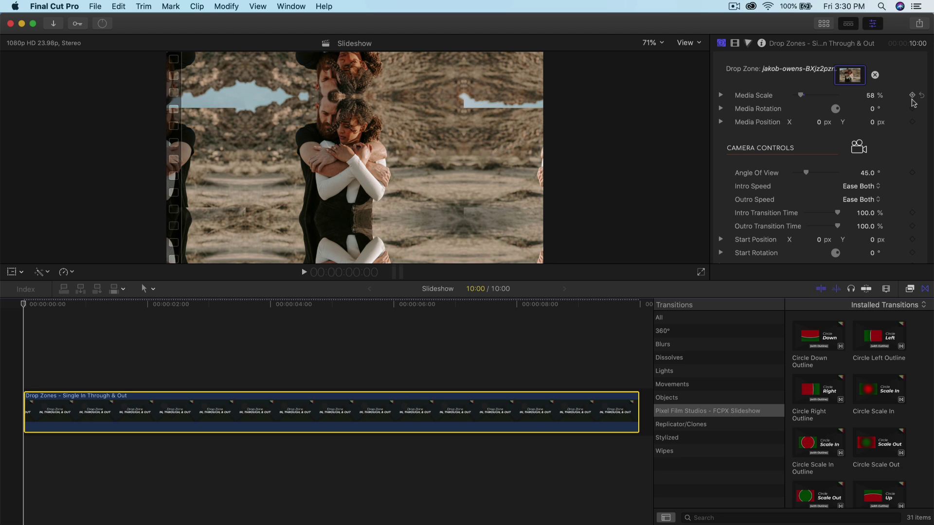
left_click(924, 97)
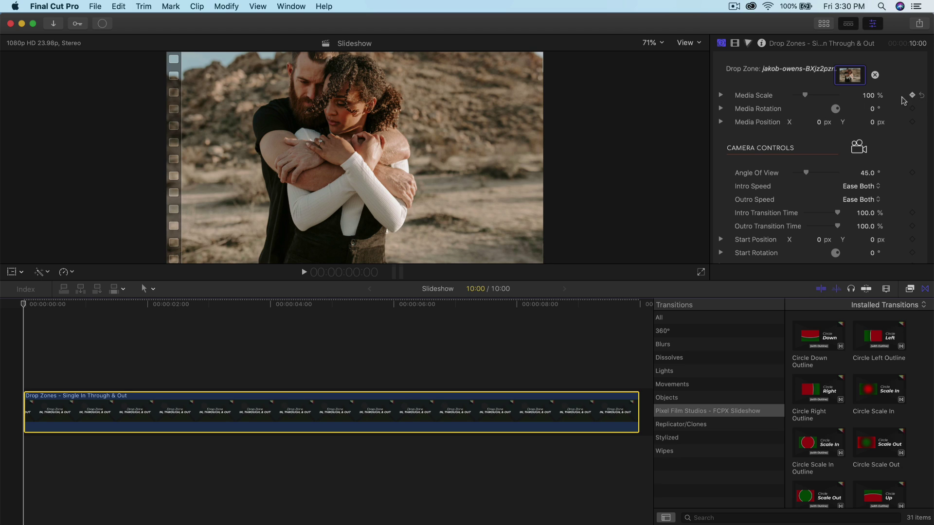
left_click_drag(151, 305, 179, 307)
left_click(807, 96)
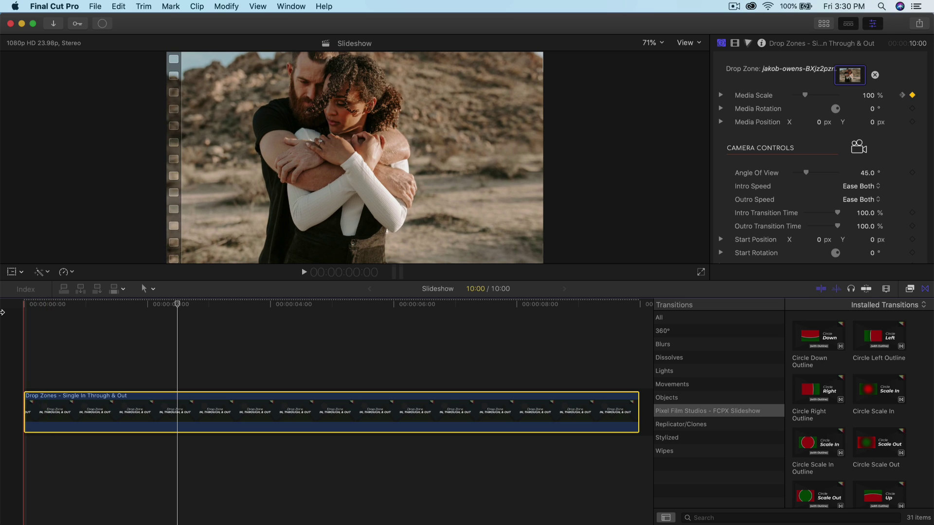
key("space")
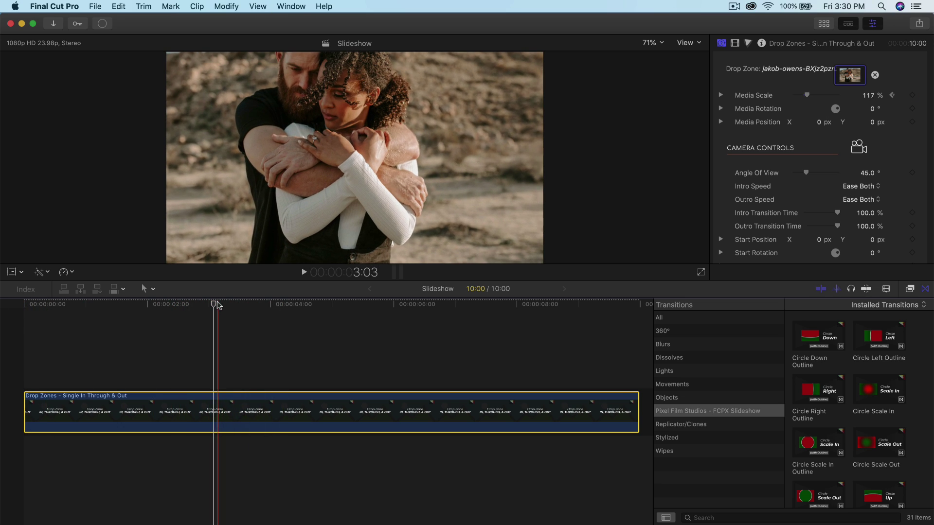
Step: Stop playback, raise the overlay Blur Amount from 5.0 to 8.0, and return near the clip start
left_click(186, 304)
left_click(254, 304)
scroll(774, 132, "down", 5)
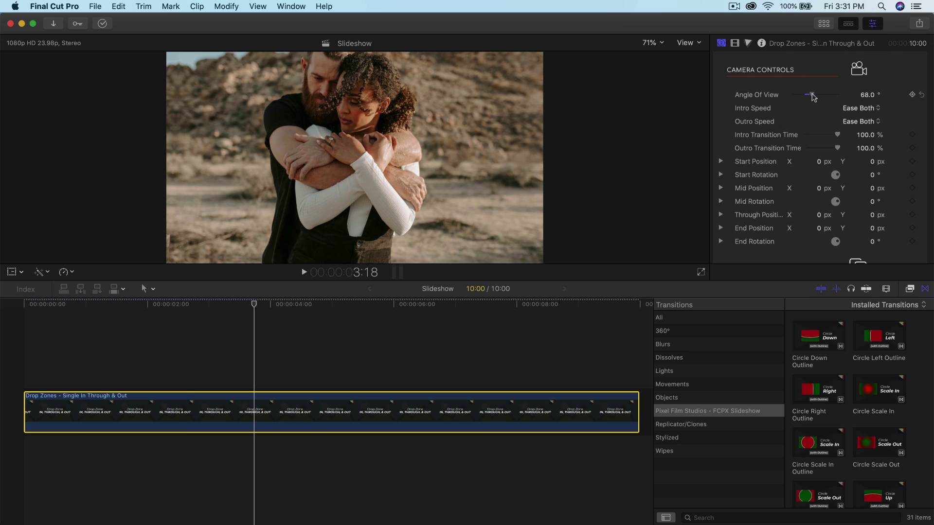
scroll(805, 141, "down", 5)
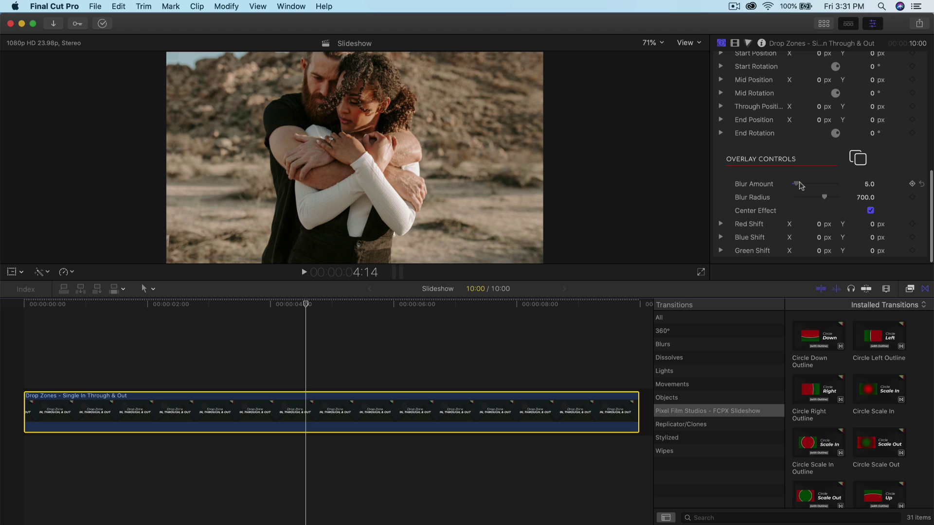
left_click_drag(801, 185, 802, 187)
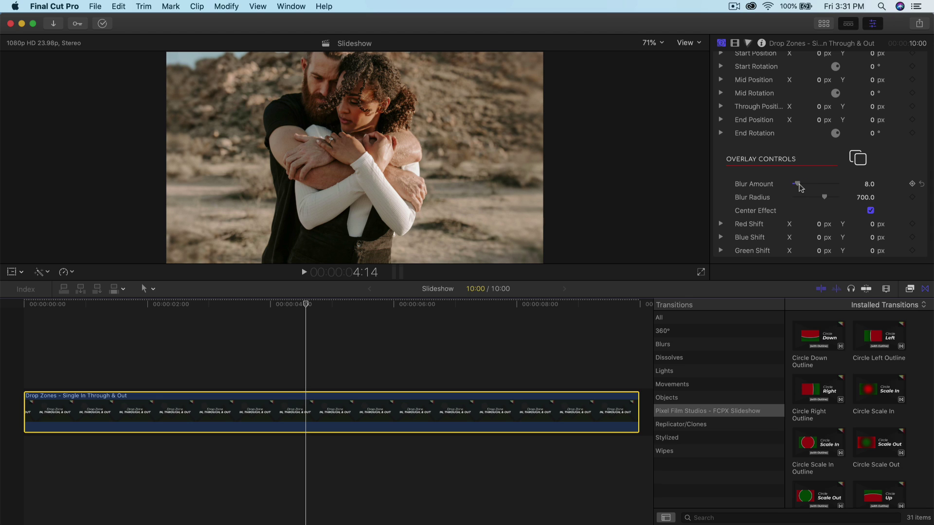
left_click_drag(166, 312, 76, 311)
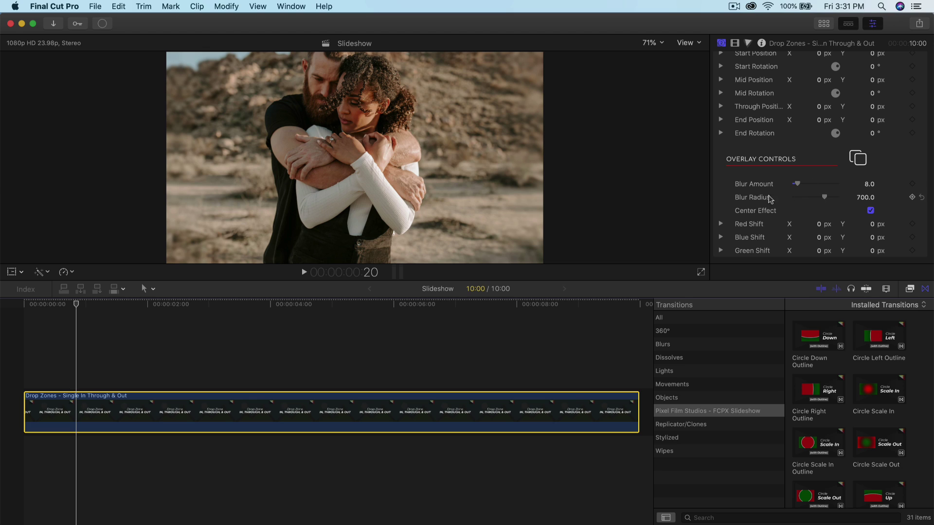
Step: Drag Classic Prints - 3D Backdrop into the empty timeline, accepting 1080p HD 23.98p settings
left_click(224, 115)
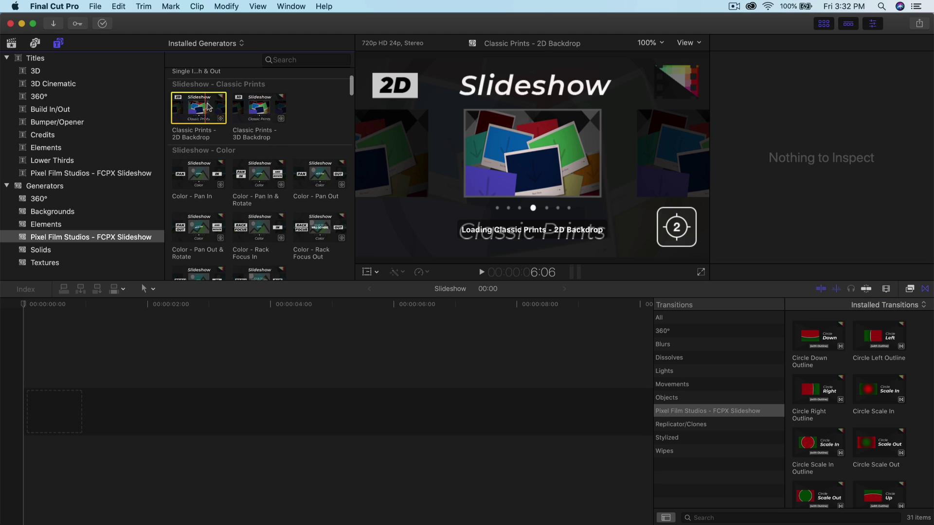
left_click(249, 104)
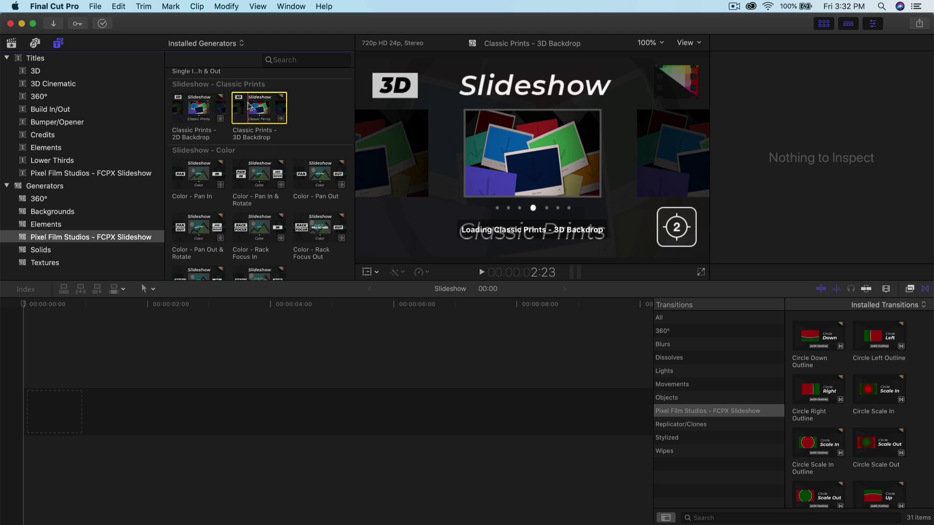
left_click_drag(249, 104, 95, 366)
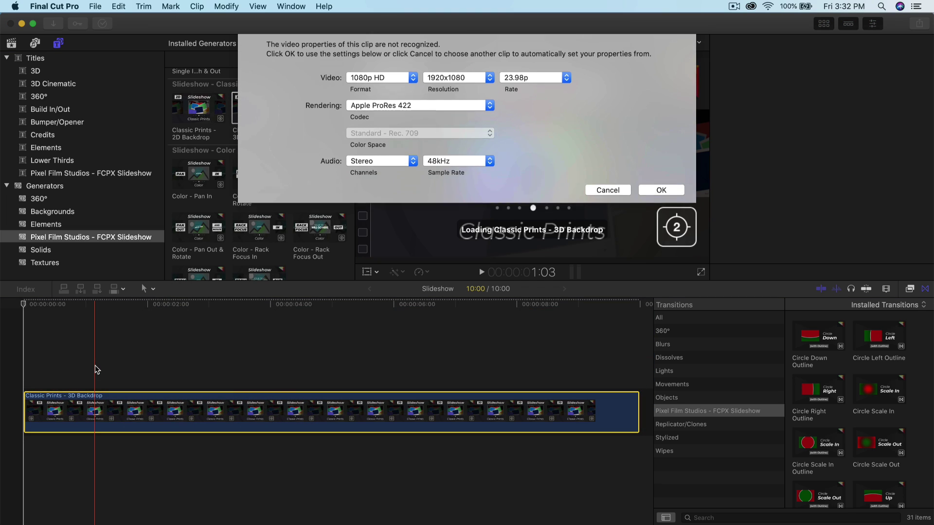
left_click(656, 204)
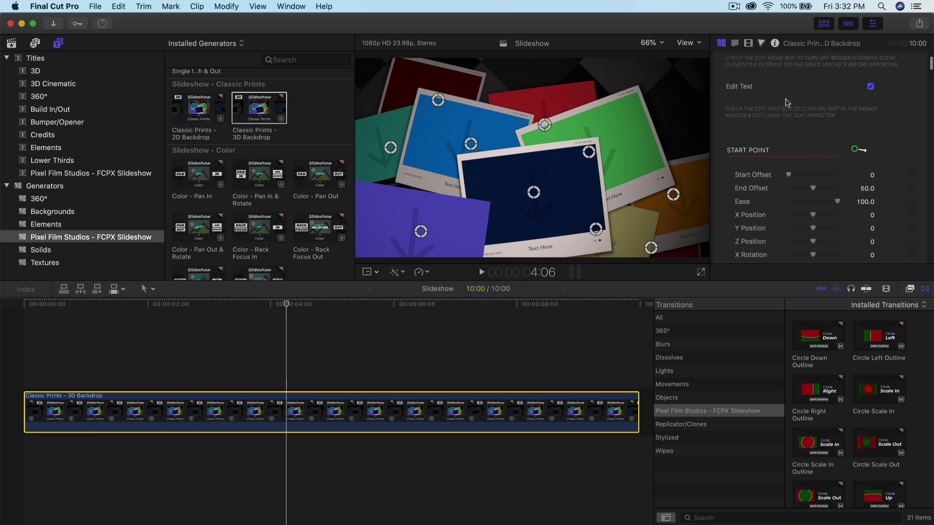
scroll(805, 144, "down", 3)
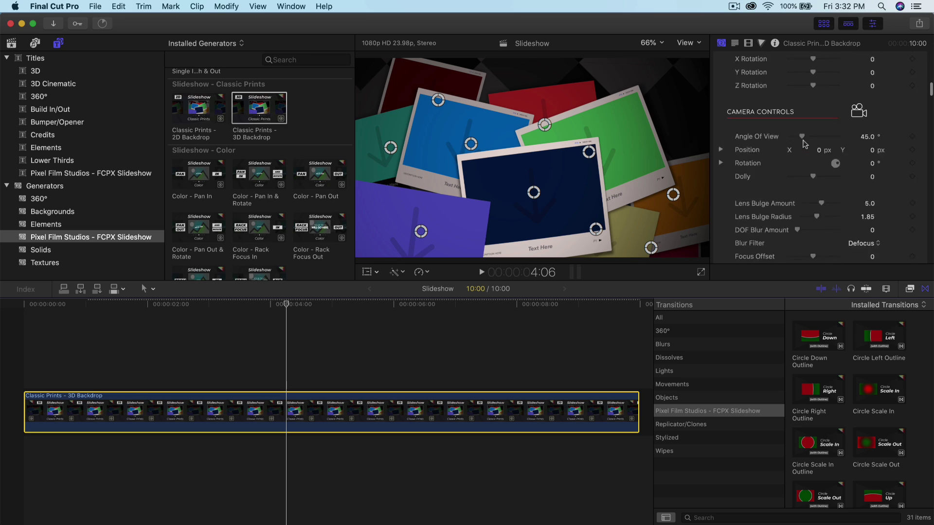
scroll(804, 144, "down", 15)
scroll(805, 144, "up", 10)
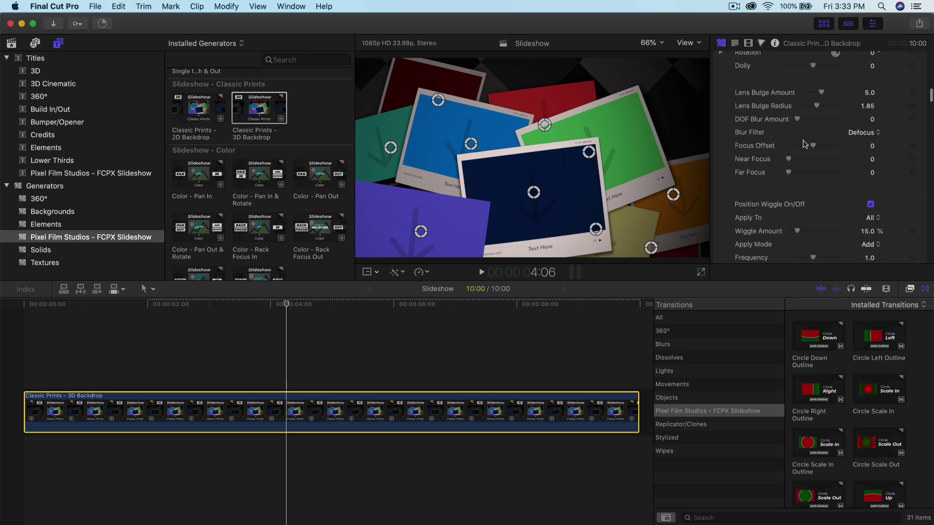
scroll(804, 144, "up", 10)
scroll(804, 144, "down", 6)
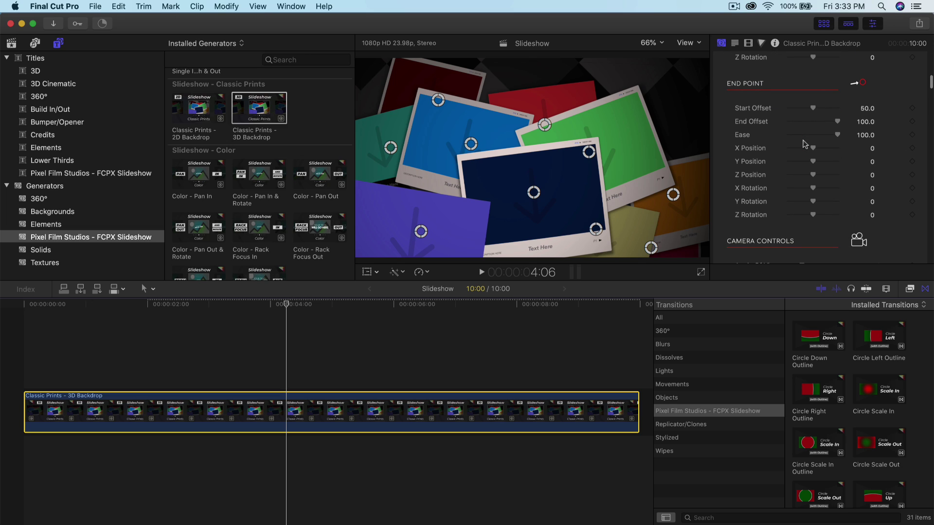
Step: Select the backdrop clip and load the first desert couple photo into its Drop Zone 1
left_click(15, 43)
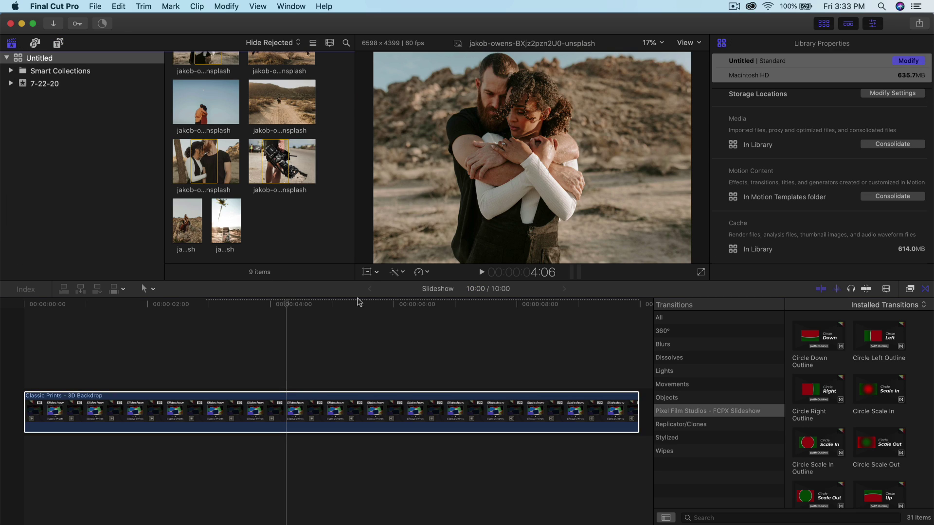
left_click(281, 411)
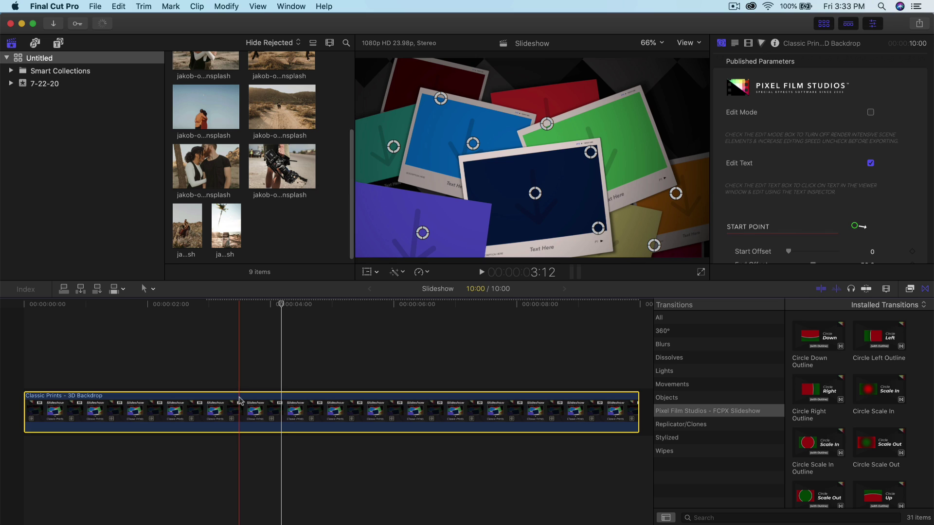
left_click(265, 366)
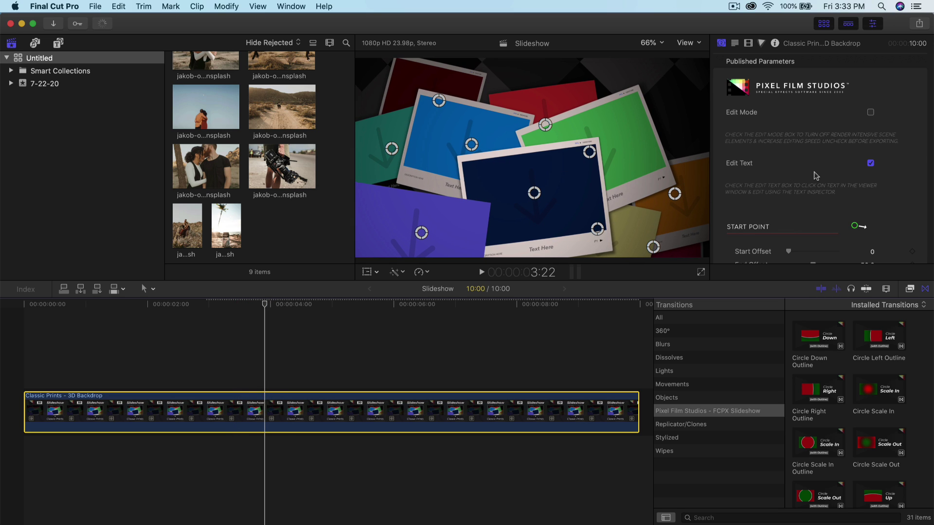
scroll(816, 175, "down", 15)
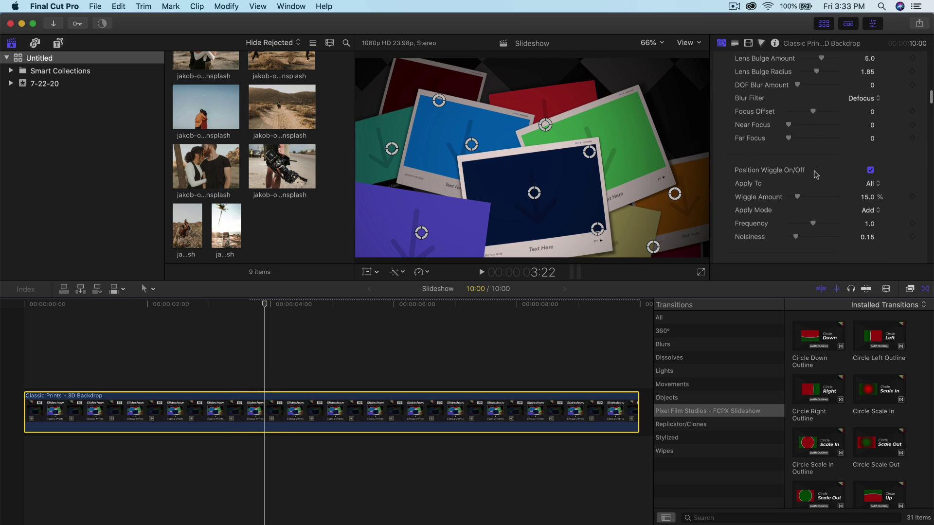
scroll(817, 175, "down", 15)
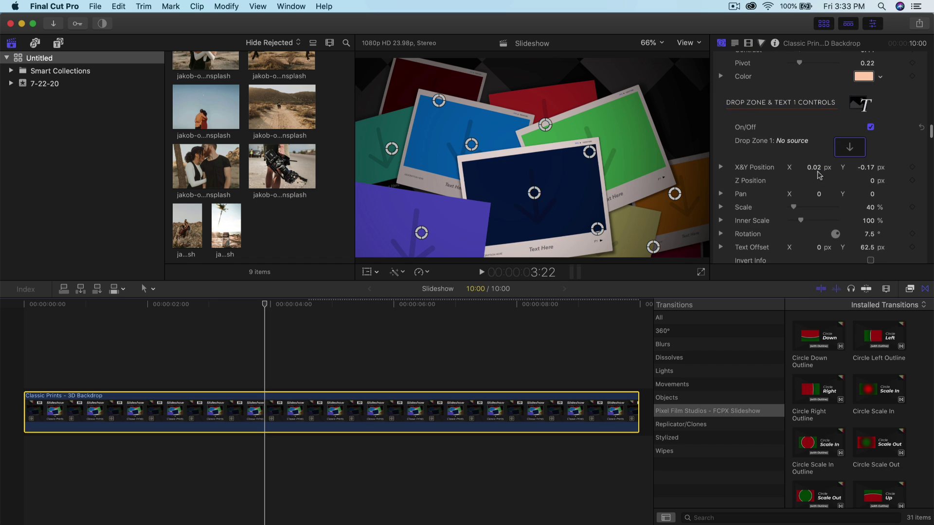
left_click(850, 147)
scroll(215, 115, "up", 4)
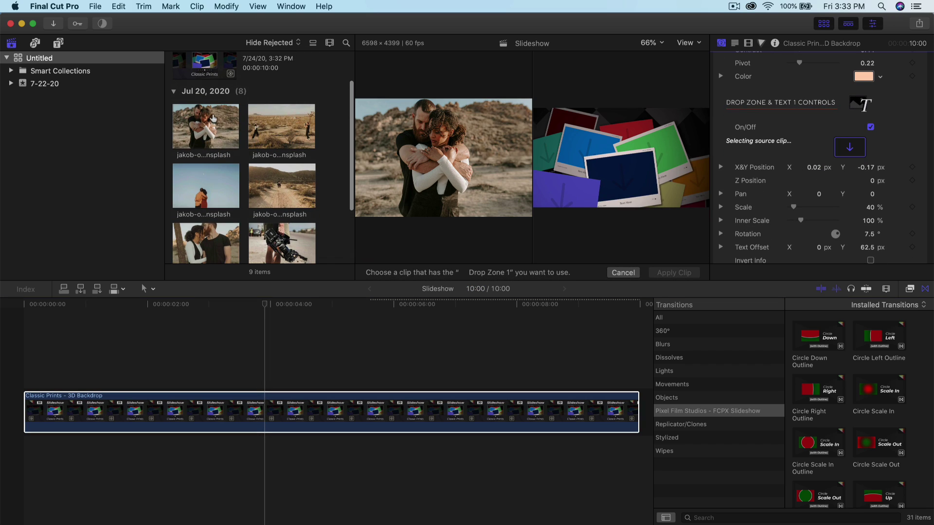
left_click(201, 125)
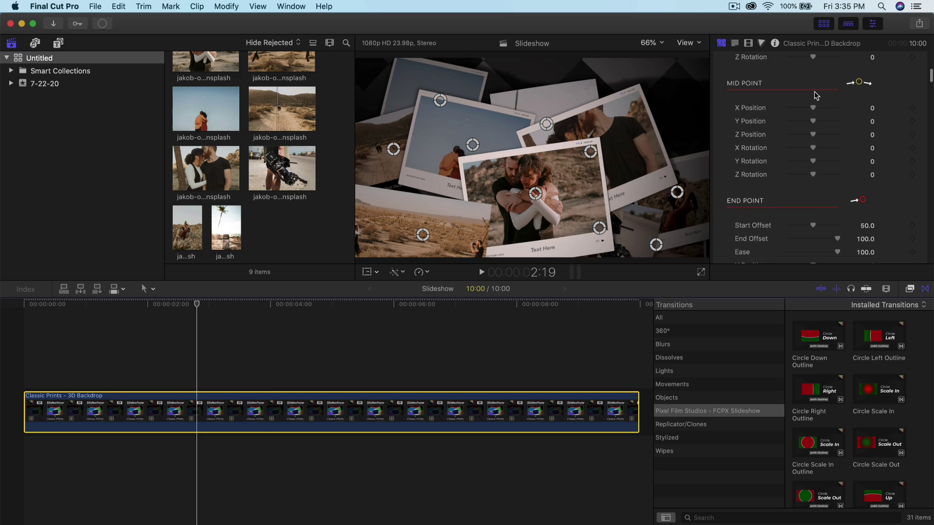
scroll(827, 146, "up", 10)
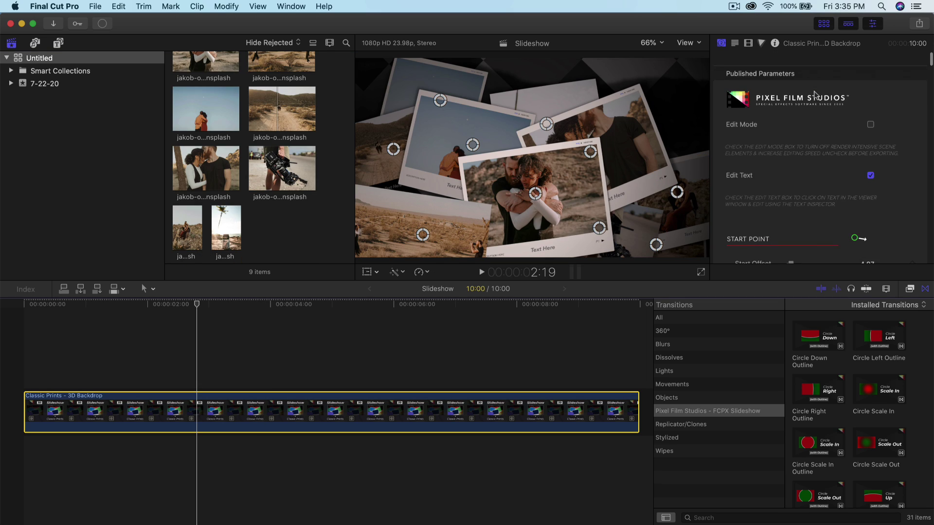
Step: Hide the browser to widen the viewer, then review the Inspector's Start, Mid, End Point and Camera Controls
key("ctrl+super+1")
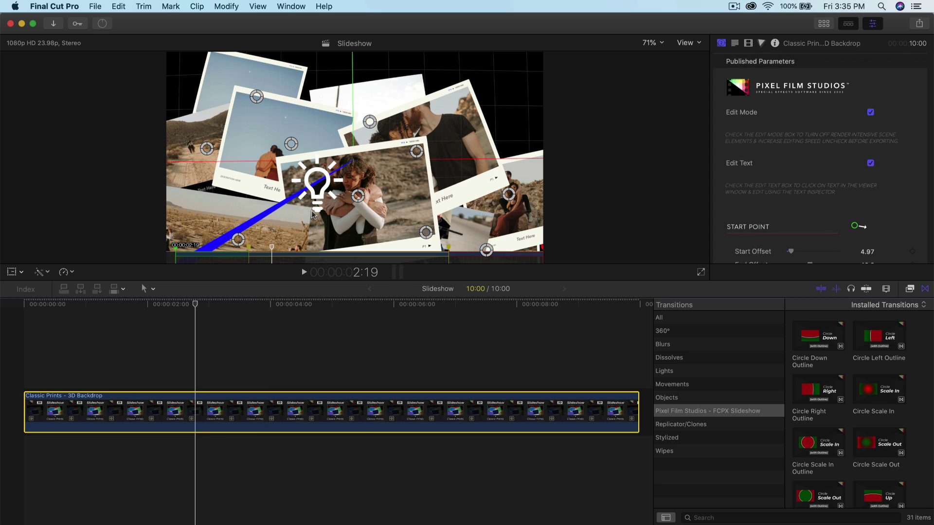
left_click(274, 250)
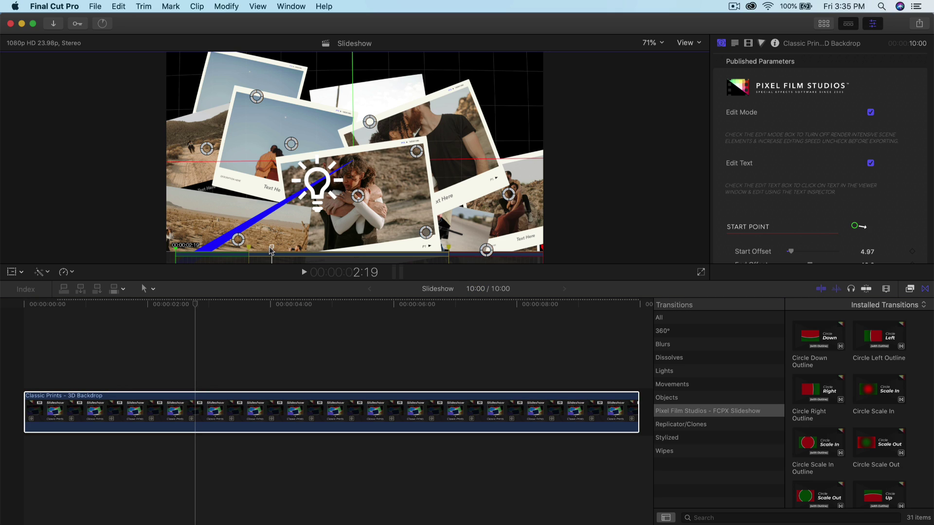
scroll(730, 97, "down", 5)
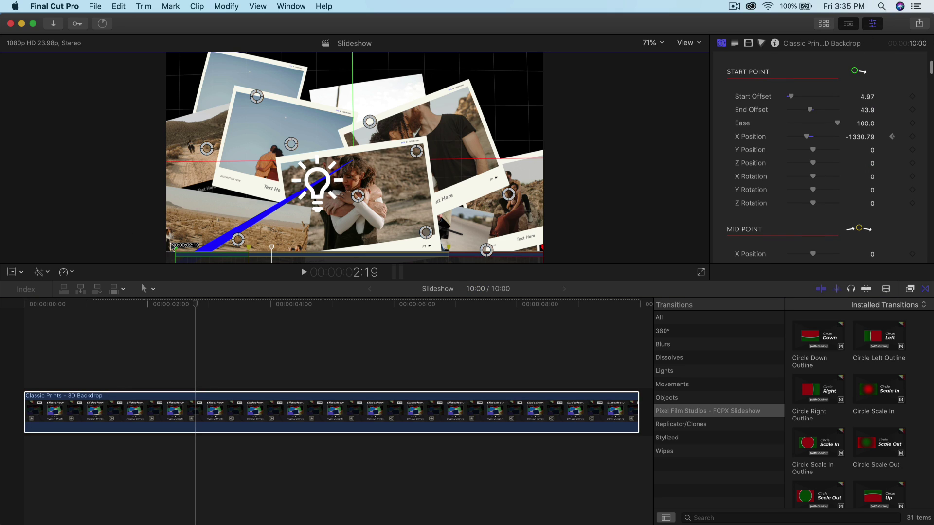
scroll(790, 185, "down", 3)
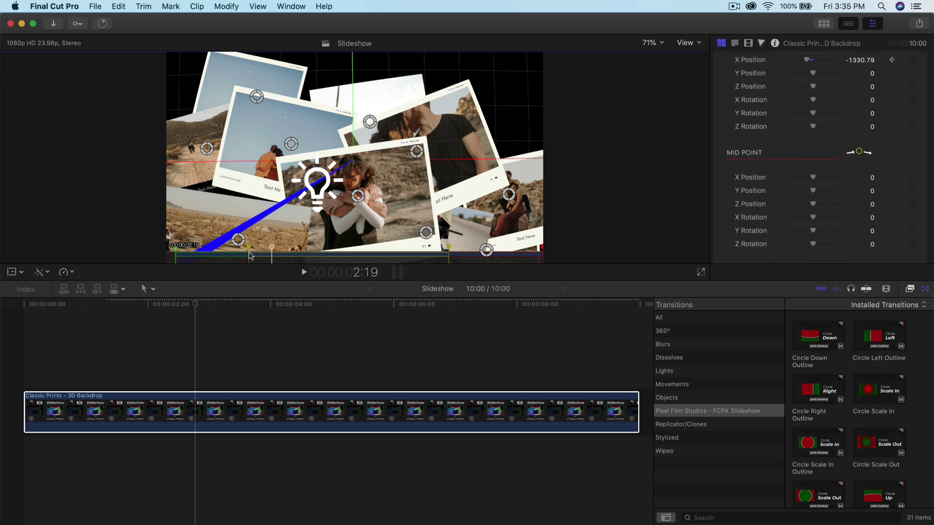
scroll(875, 145, "down", 5)
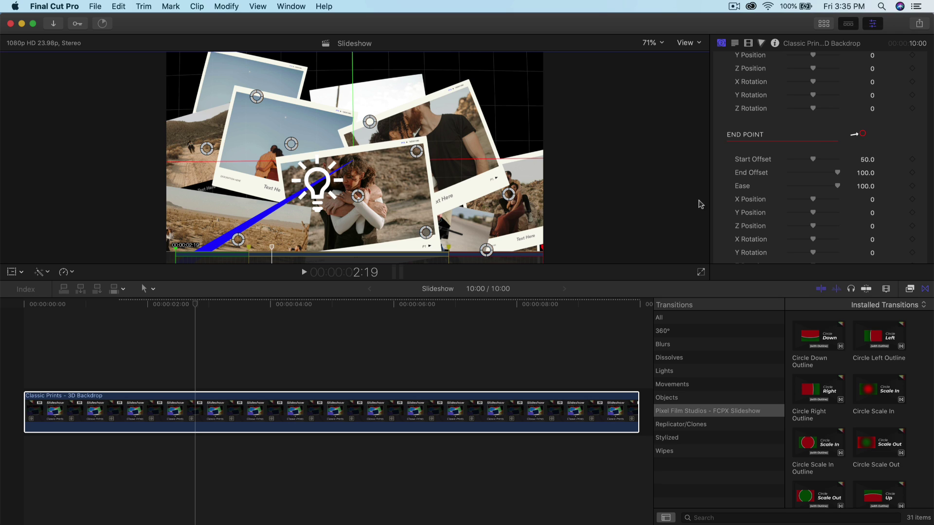
scroll(817, 190, "down", 4)
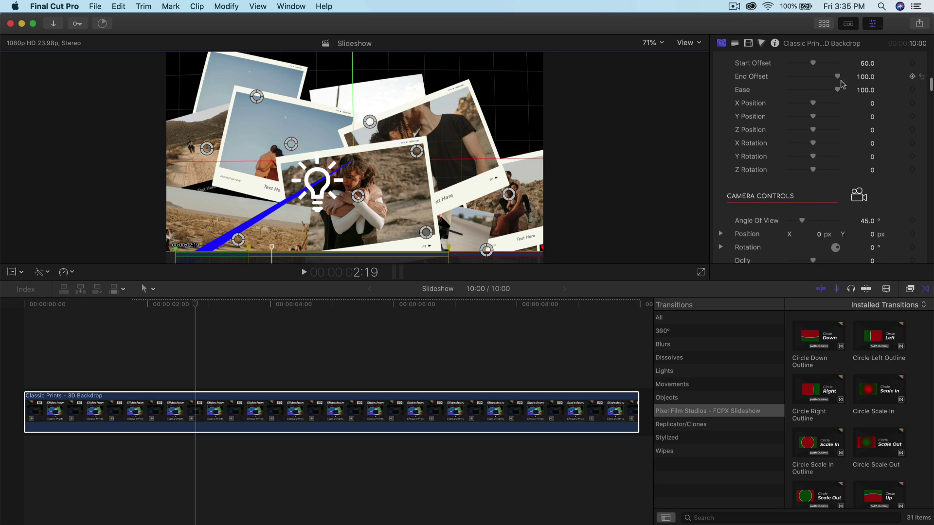
scroll(847, 142, "up", 10)
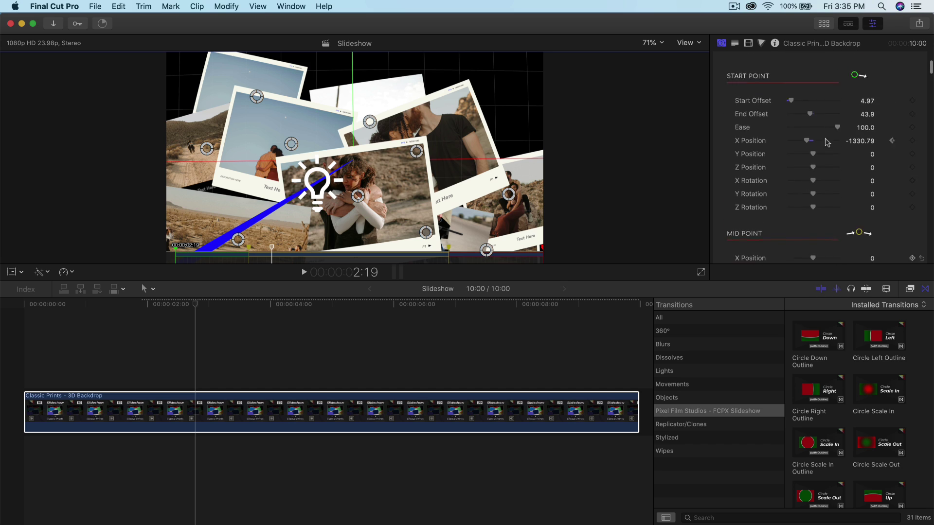
scroll(827, 142, "up", 3)
scroll(827, 142, "down", 10)
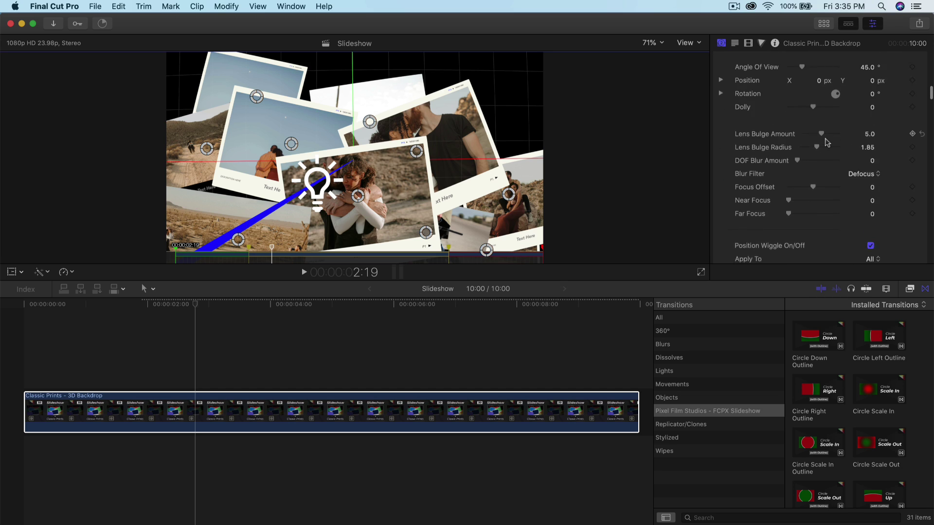
scroll(827, 142, "up", 2)
Step: Set the Classic Prints camera to a 31° Angle of View and -232 Dolly
scroll(814, 147, "down", 1)
left_click_drag(803, 95, 817, 155)
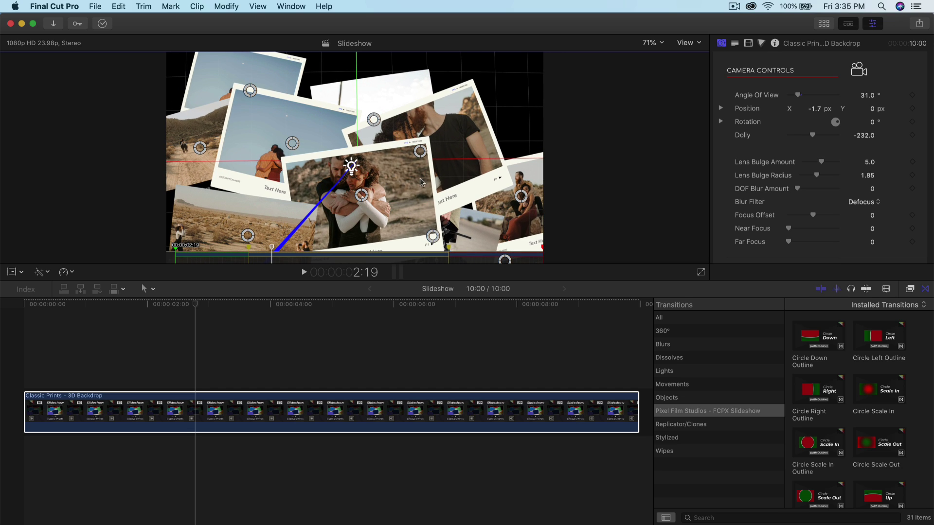
scroll(778, 156, "down", 3)
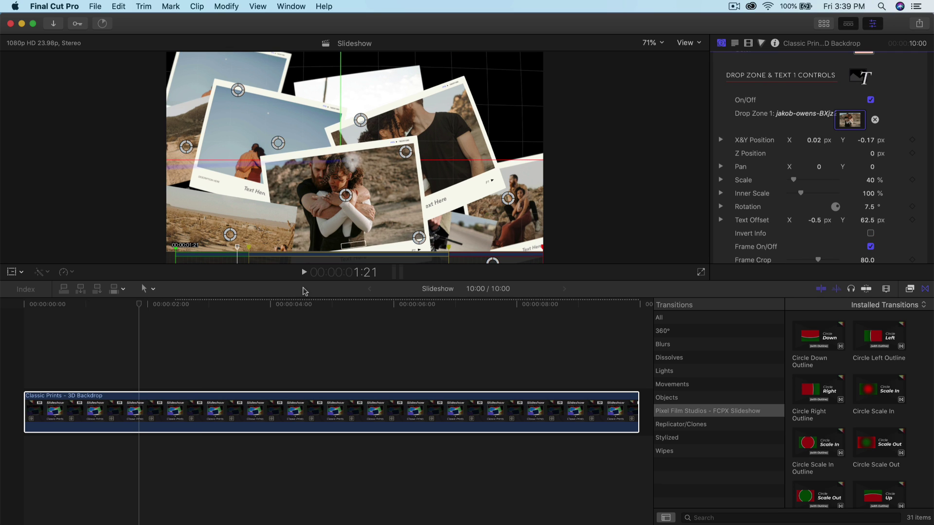
Step: Preview the backdrop around the 2:11 mark and bring up the photo position controls
left_click(110, 305)
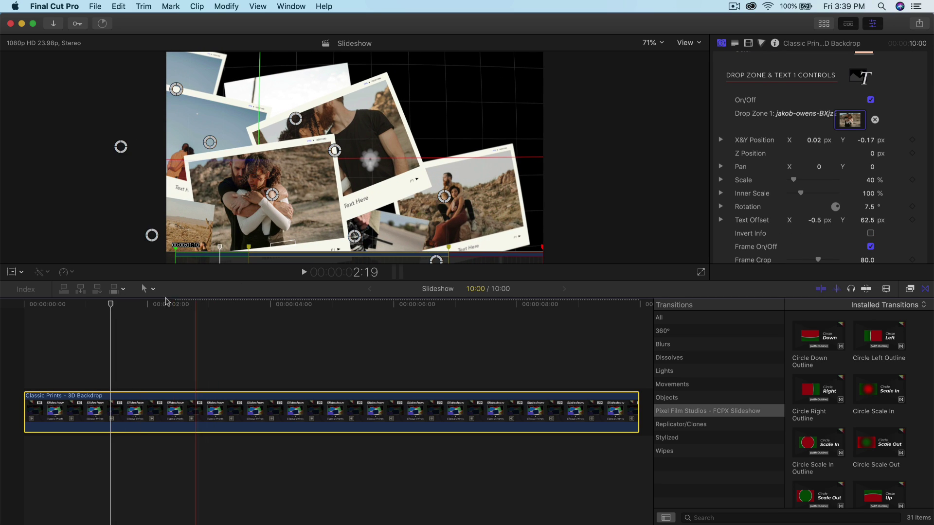
left_click(175, 304)
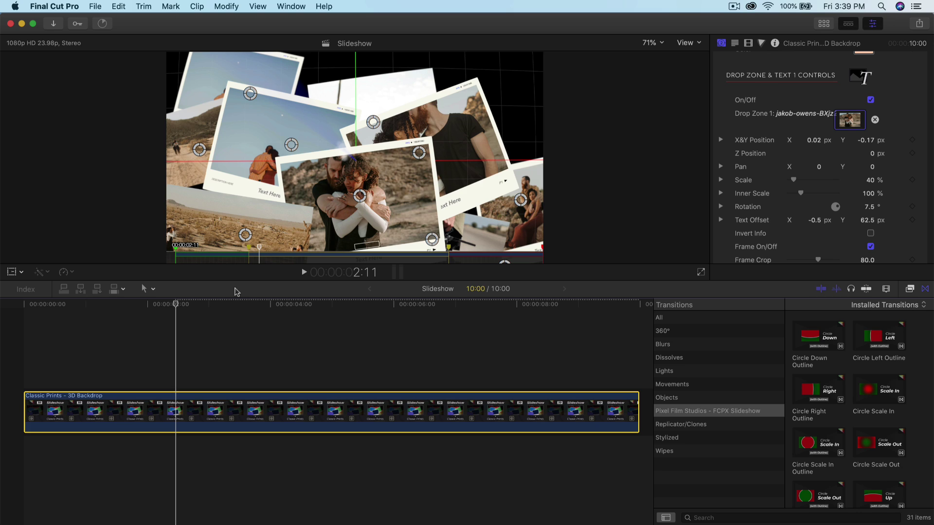
scroll(846, 139, "up", 2)
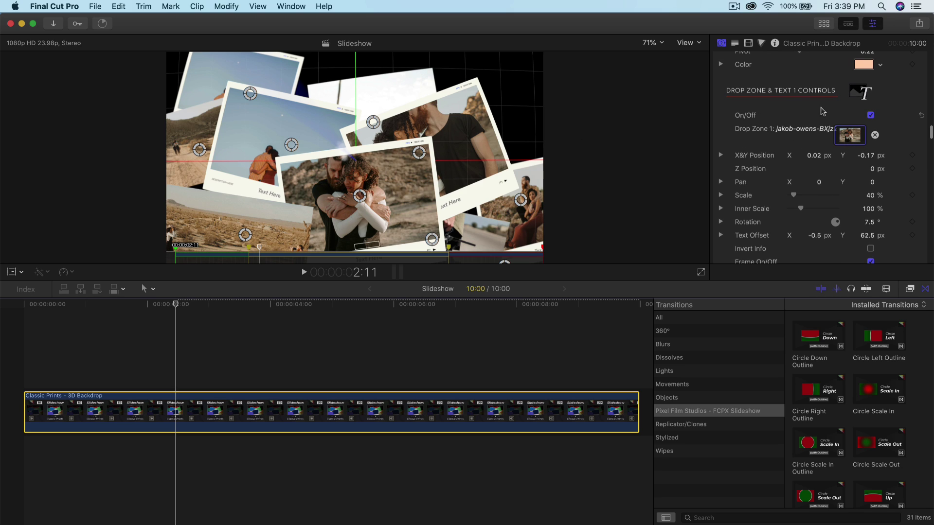
scroll(813, 118, "down", 1)
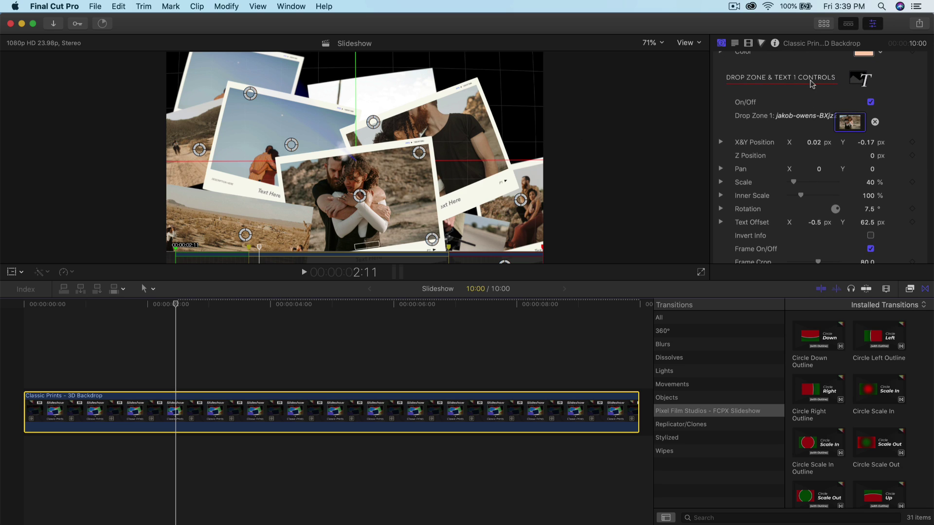
scroll(822, 87, "down", 1)
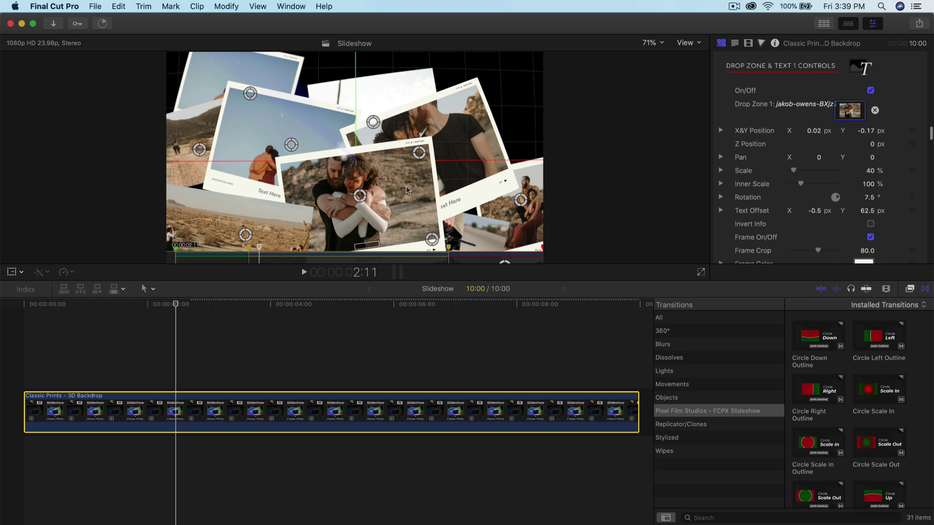
scroll(798, 124, "down", 4)
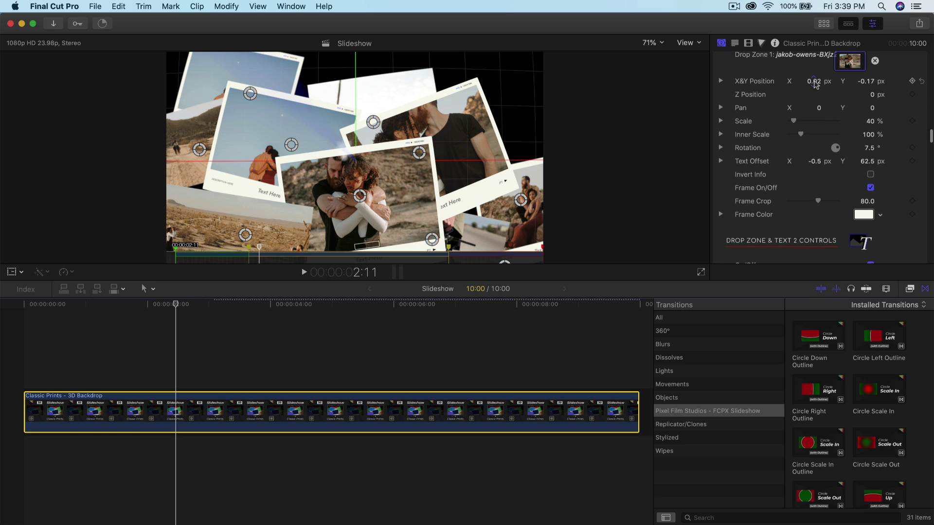
Step: Reposition the centre, back-right and left-middle photos and set the centre photo's Pan X to 7.9
left_click_drag(815, 83, 813, 82)
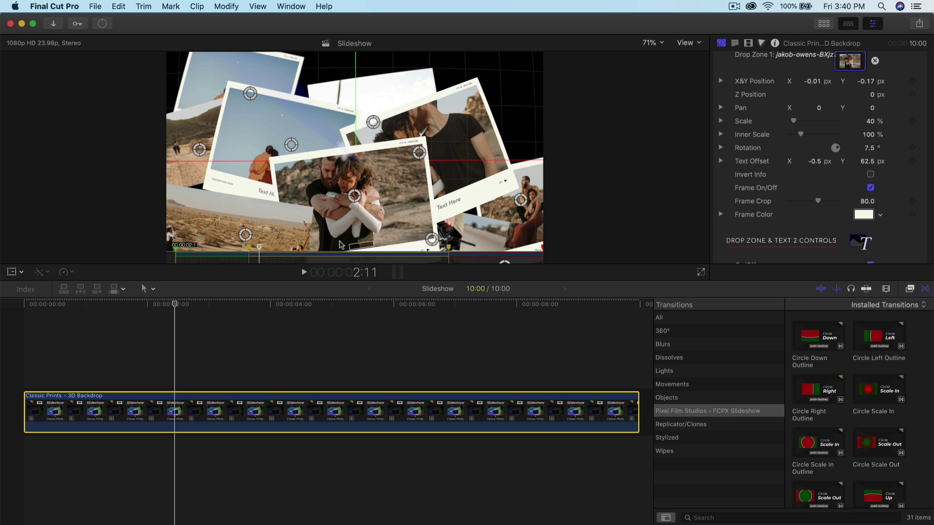
left_click_drag(356, 194, 351, 190)
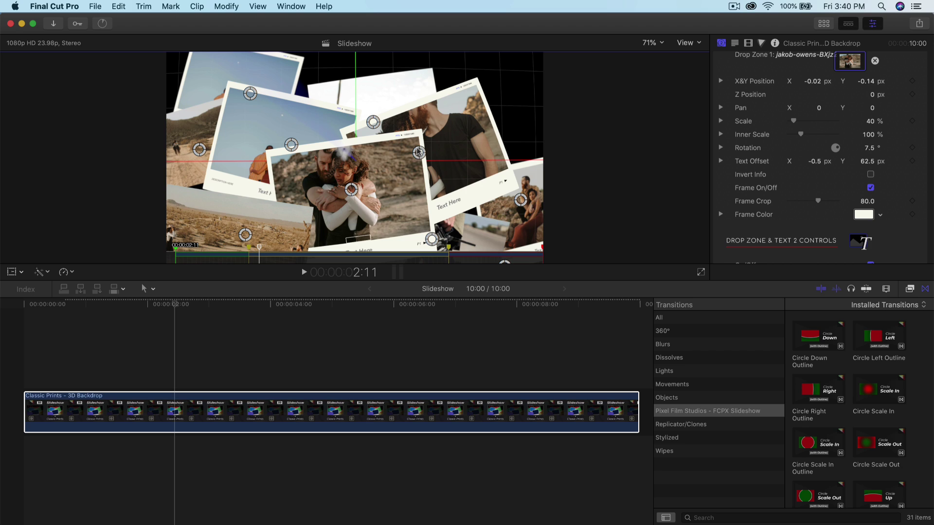
left_click_drag(419, 152, 433, 143)
left_click_drag(285, 145, 282, 144)
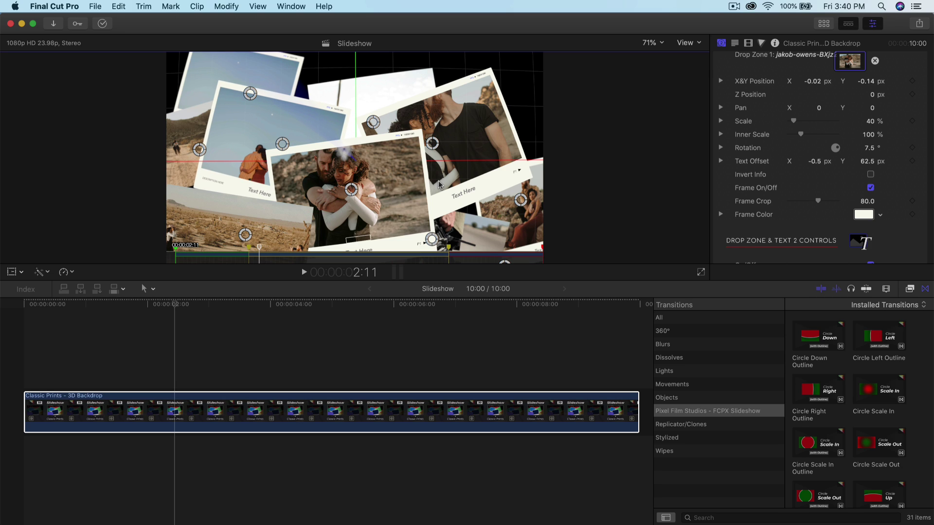
scroll(817, 126, "up", 2)
left_click_drag(818, 126, 869, 119)
Step: Tighten the Frame Crop to 75.12, trying a yellow frame colour before reverting to white
scroll(815, 141, "down", 4)
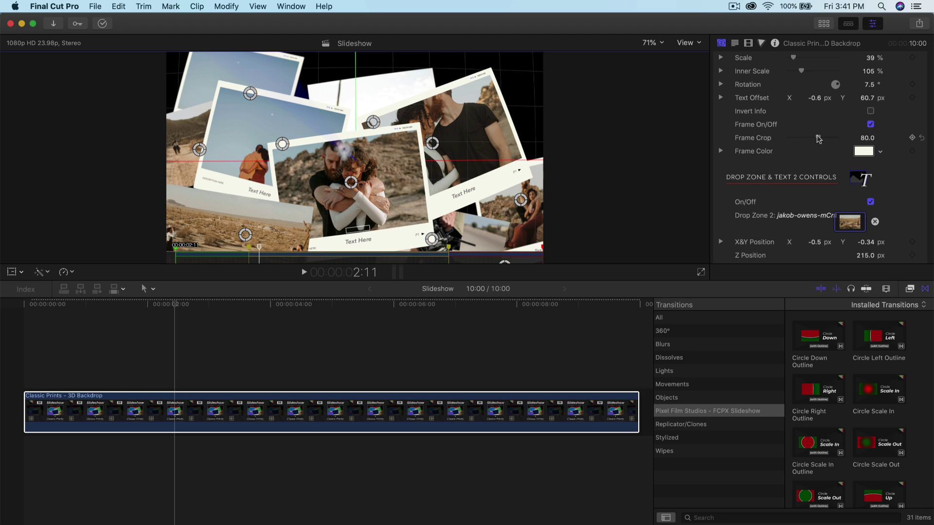
left_click_drag(817, 140, 813, 140)
left_click(865, 152)
left_click_drag(637, 150, 657, 125)
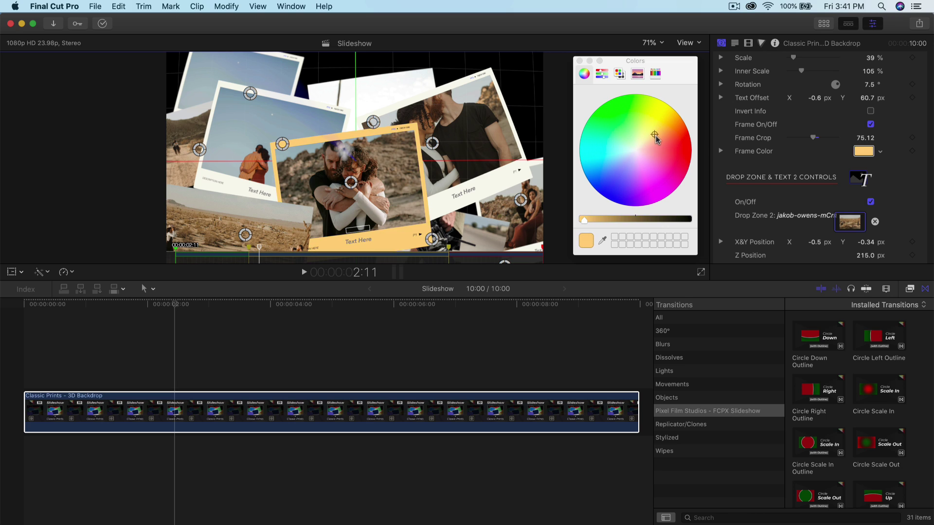
key("super+z")
left_click(864, 152)
scroll(856, 161, "up", 5)
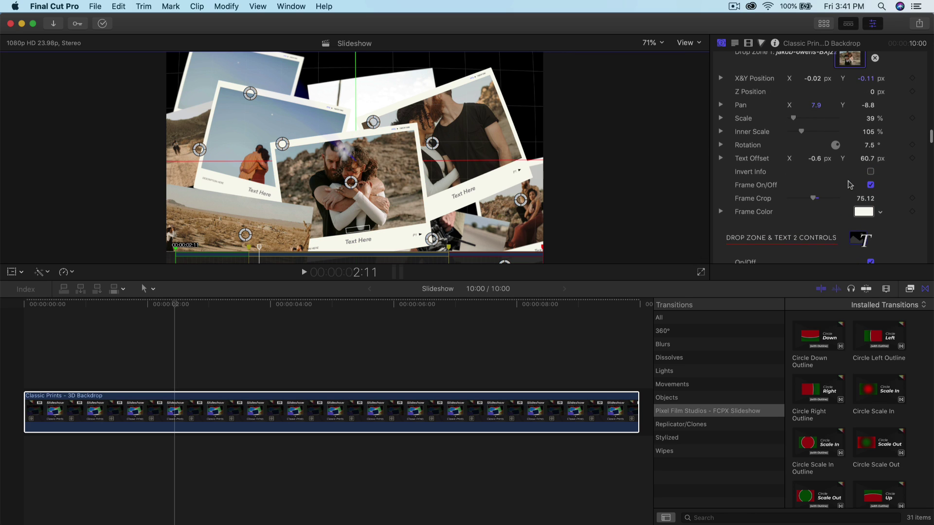
Step: Replace the Text Here captions on the centre print and another print with the photographer's full name
left_click(735, 43)
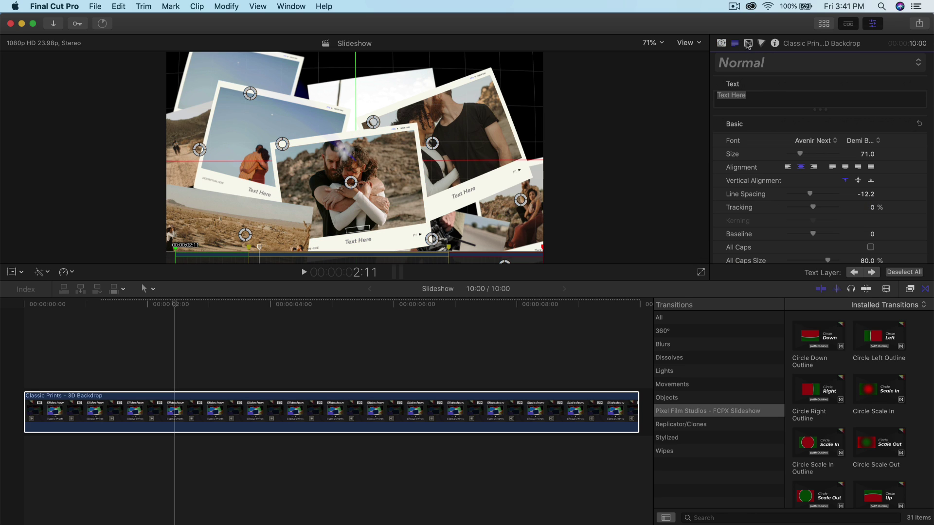
left_click(855, 272)
triple_click(753, 95)
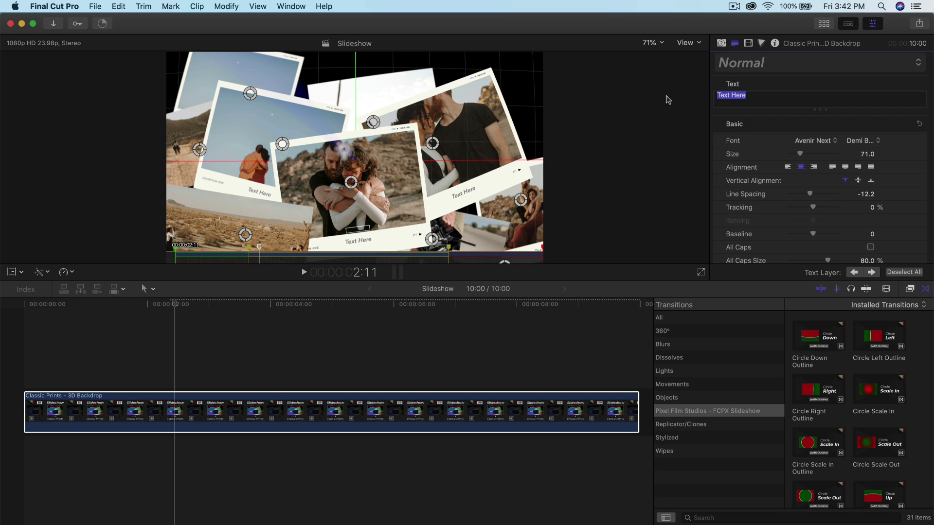
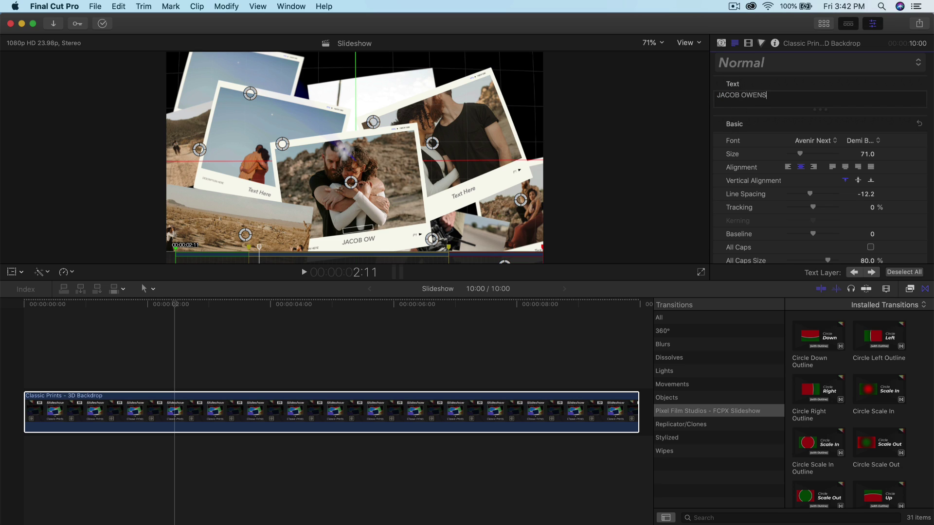
triple_click(785, 98)
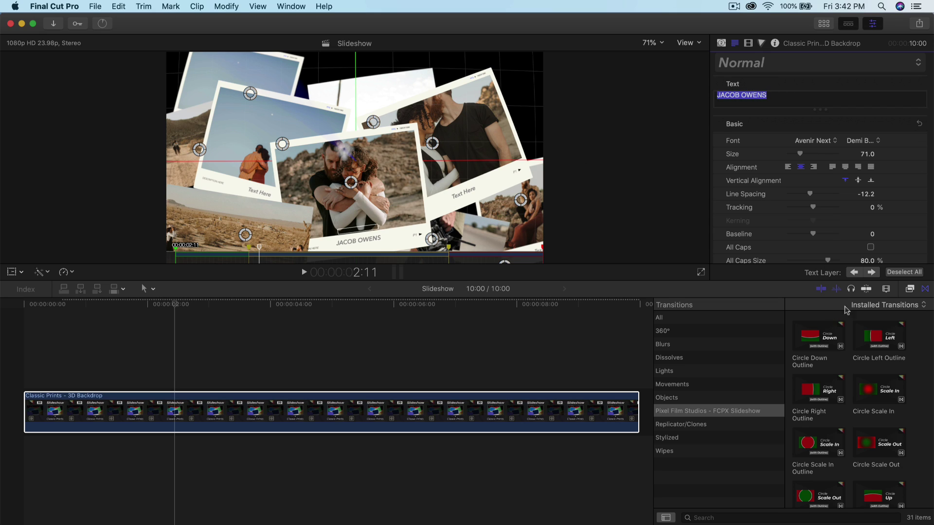
left_click(872, 273)
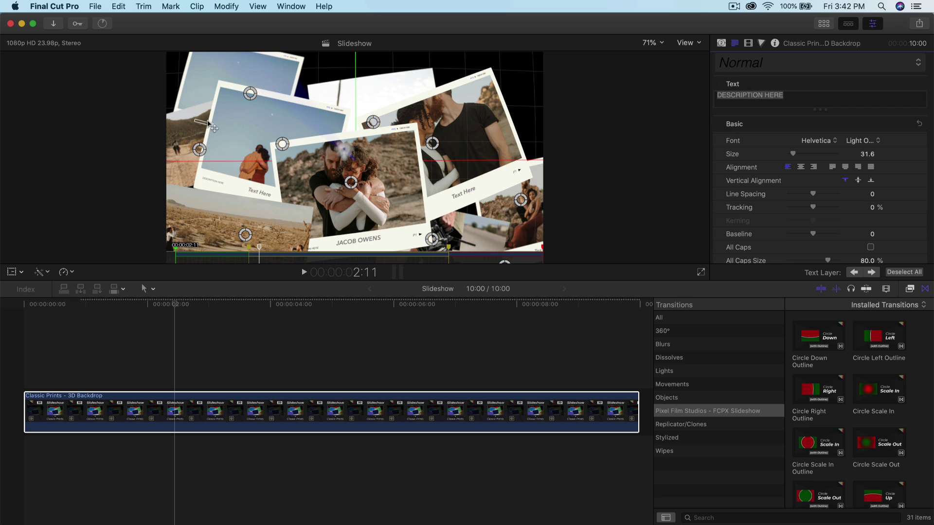
left_click(855, 273)
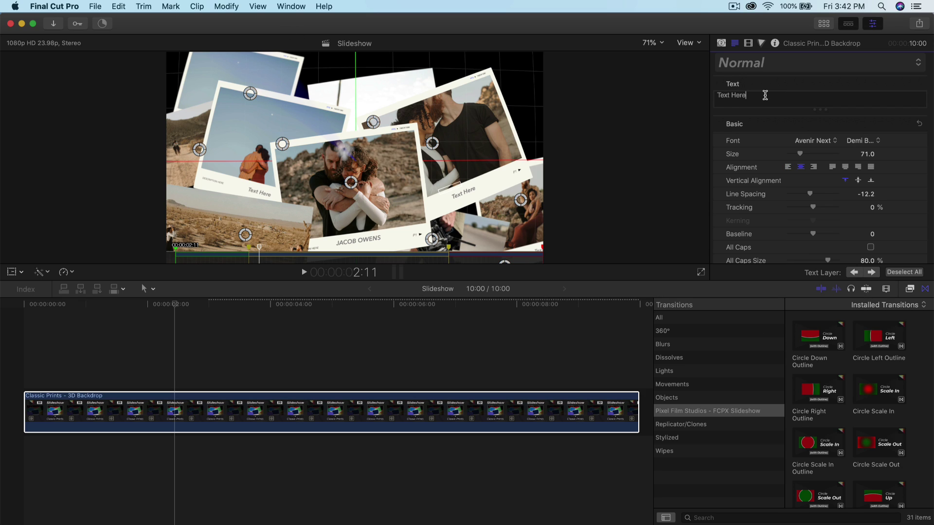
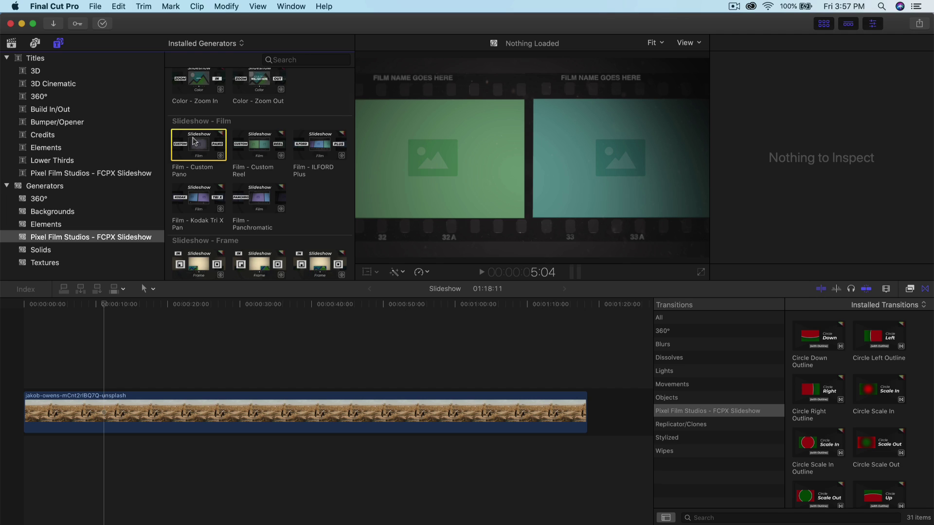
Step: Add the Film - Kodak Tri X Pan generator to the timeline above the desert photo clip
left_click_drag(199, 197, 24, 370)
key("cmd+4")
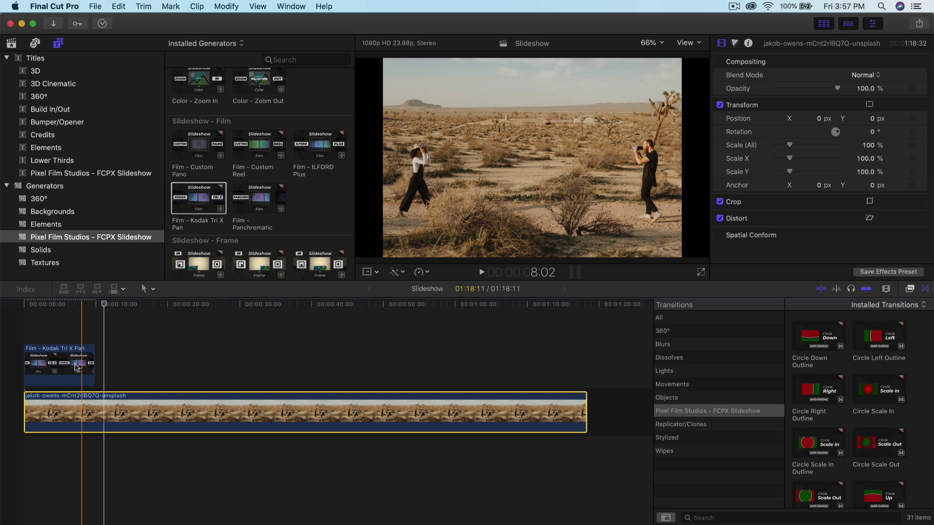
left_click(77, 367)
left_click(53, 411)
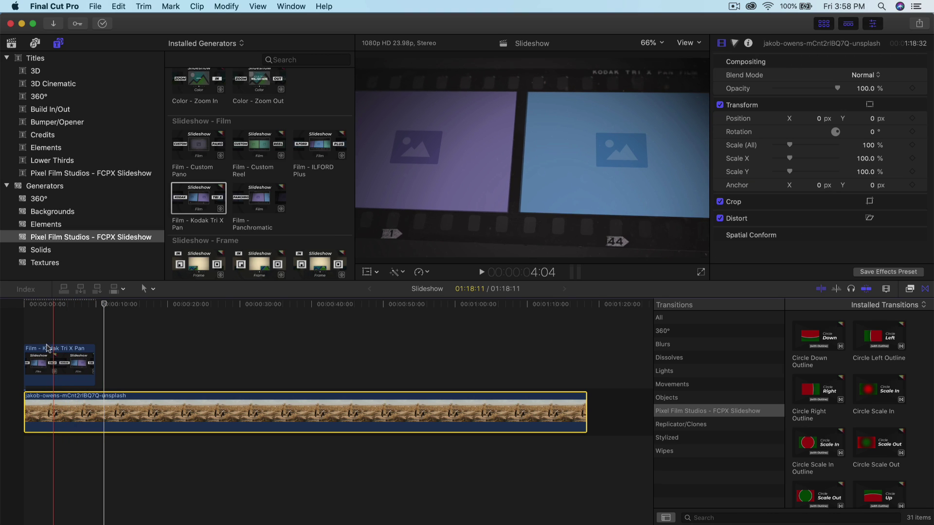
Step: Select the Kodak Tri X Pan clip and scroll the Inspector to its Drop Zone controls
left_click(823, 25)
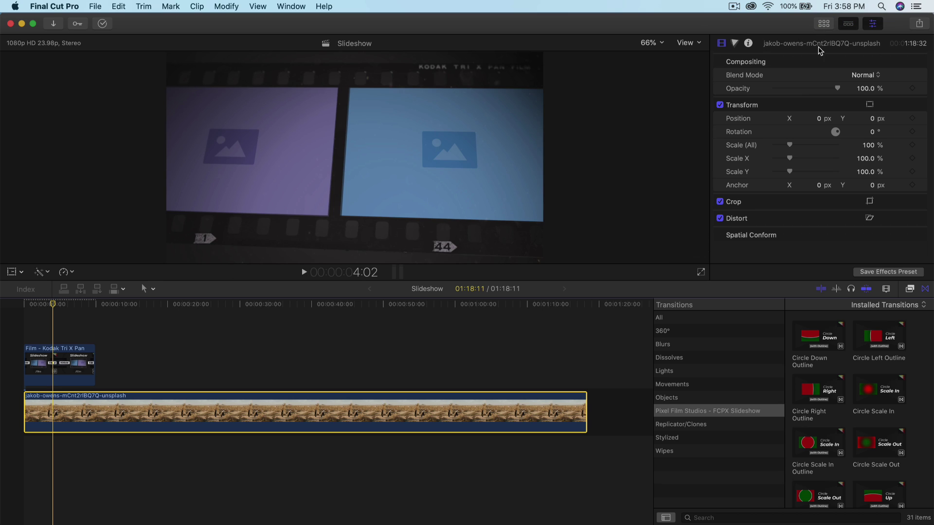
left_click(42, 366)
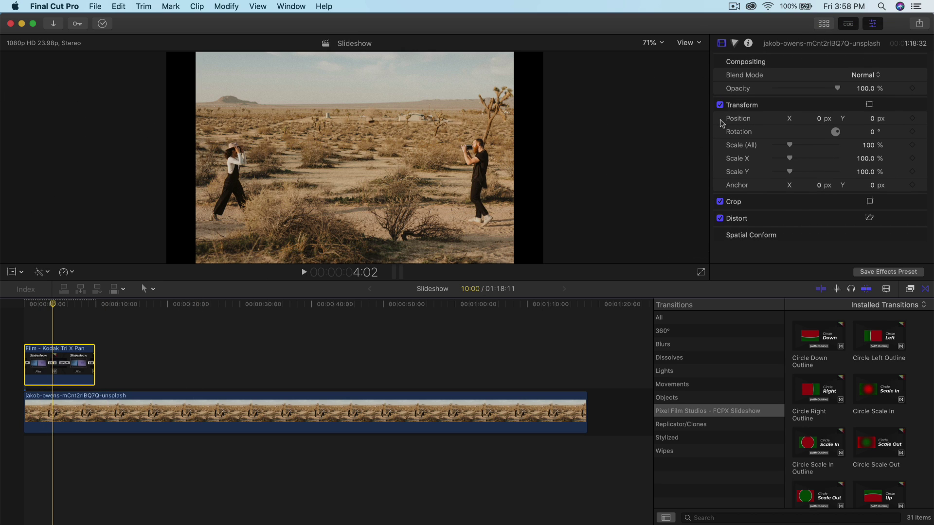
key("ctrl+super+1")
scroll(810, 124, "down", 4)
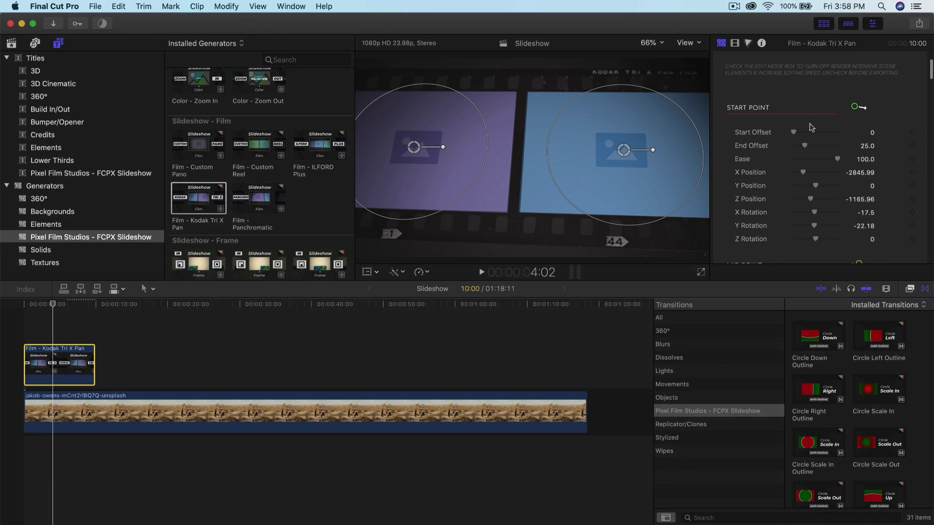
scroll(753, 123, "down", 15)
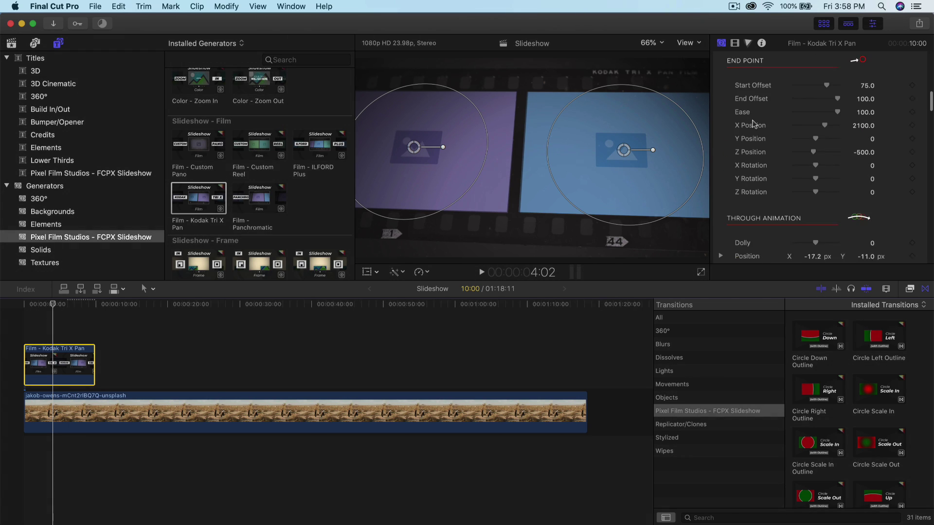
scroll(754, 125, "down", 15)
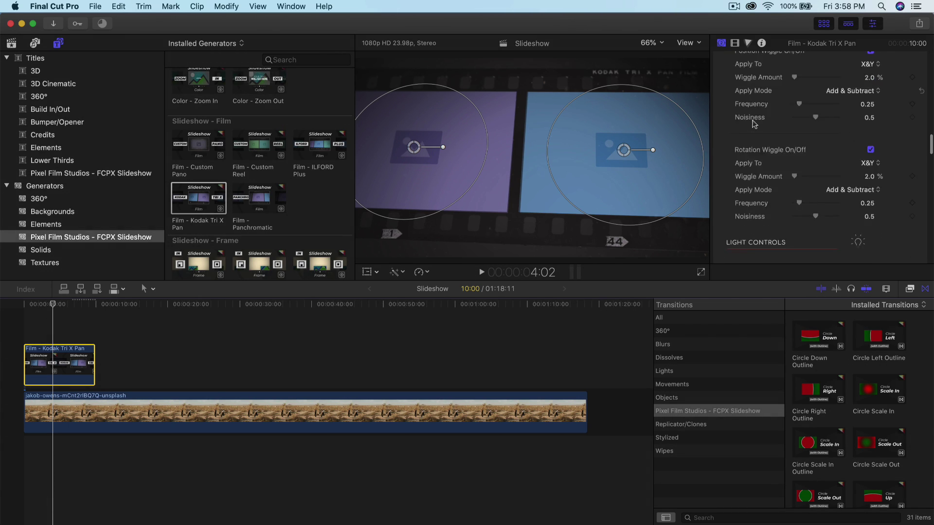
scroll(753, 125, "down", 12)
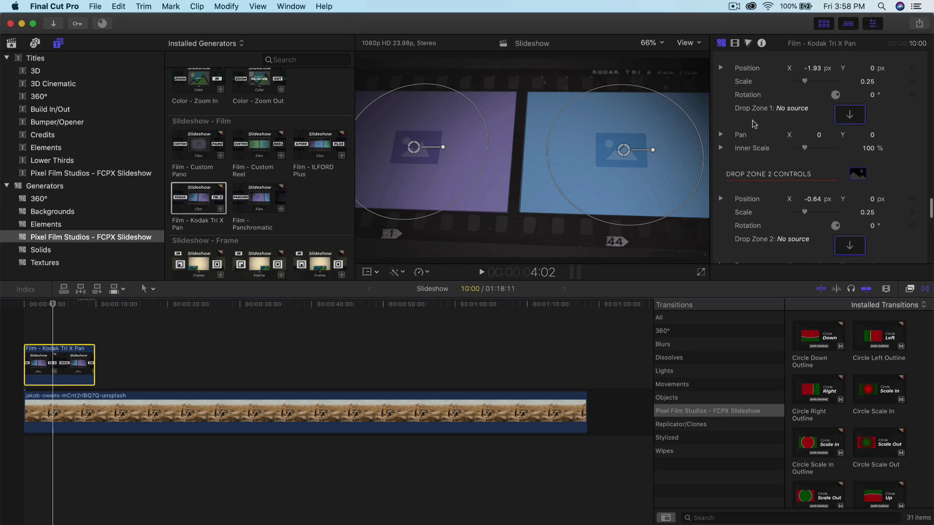
Step: Fill Drop Zone 1 with the embracing couple photo and Drop Zone 2 with the desert photo
left_click(838, 115)
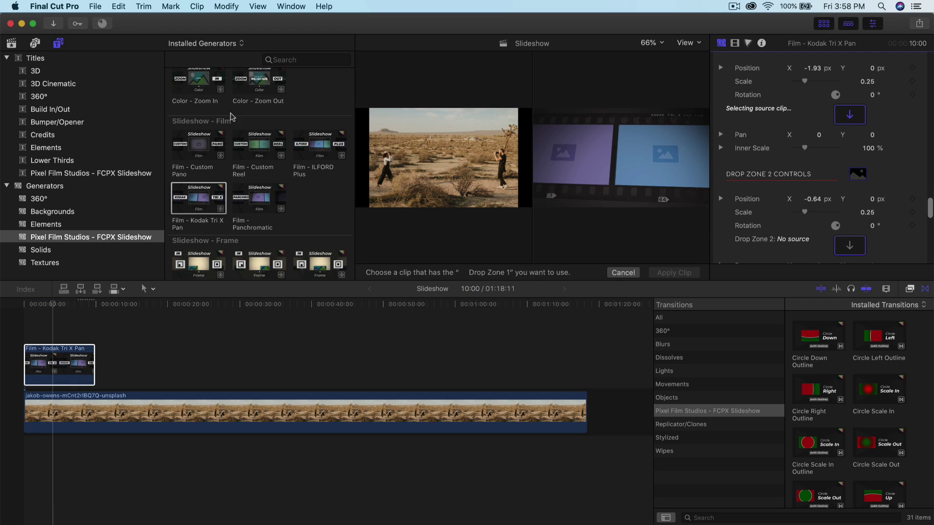
left_click(12, 43)
scroll(287, 136, "up", 3)
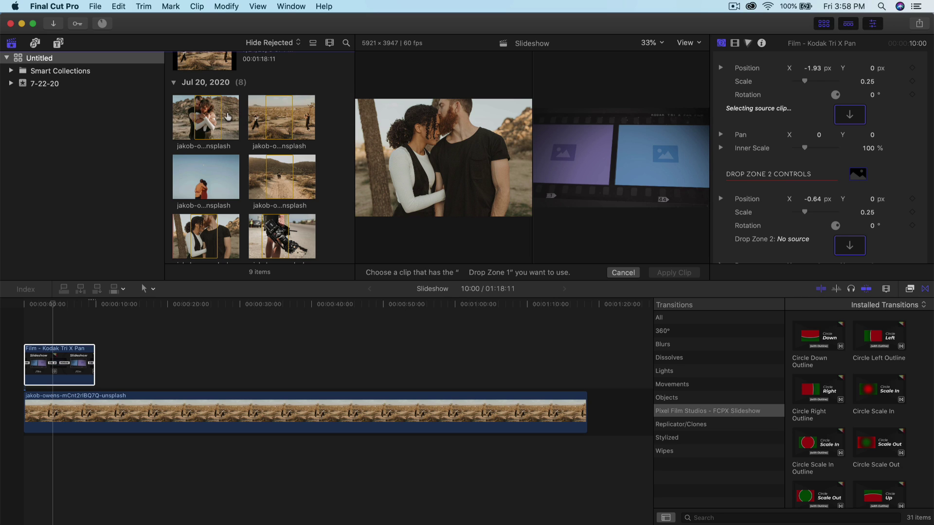
left_click(207, 115)
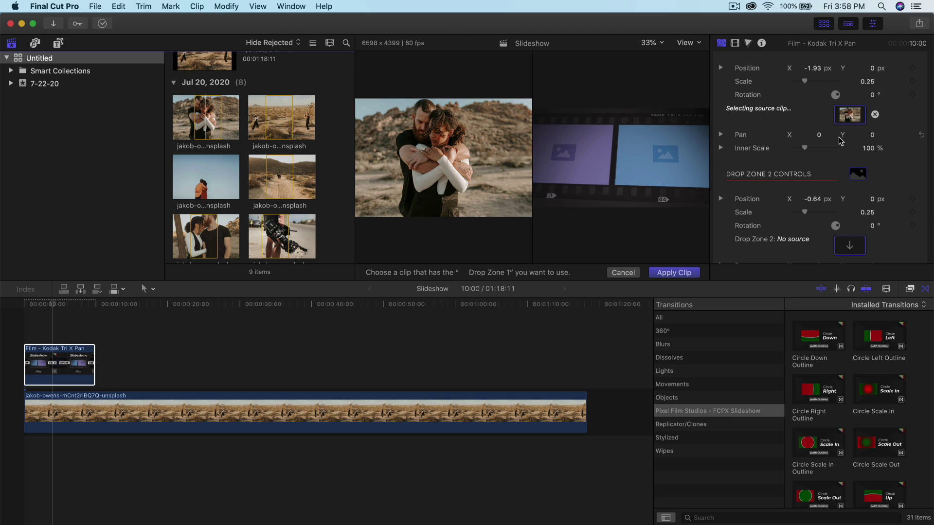
scroll(840, 141, "down", 3)
left_click(848, 166)
left_click(289, 122)
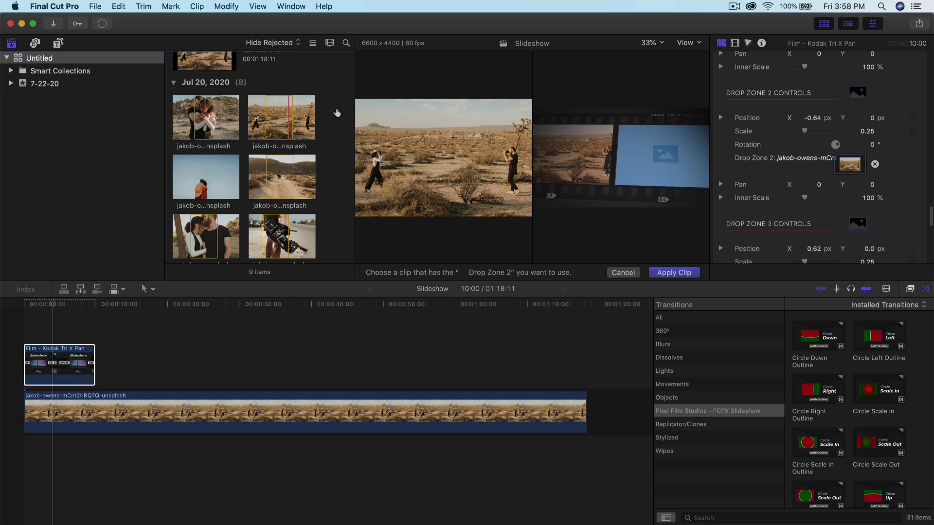
Step: Fill Drop Zone 3 with the hugging couple, Drop Zone 4 with the desert road, and the backdrop with the couple portrait
scroll(837, 183, "down", 3)
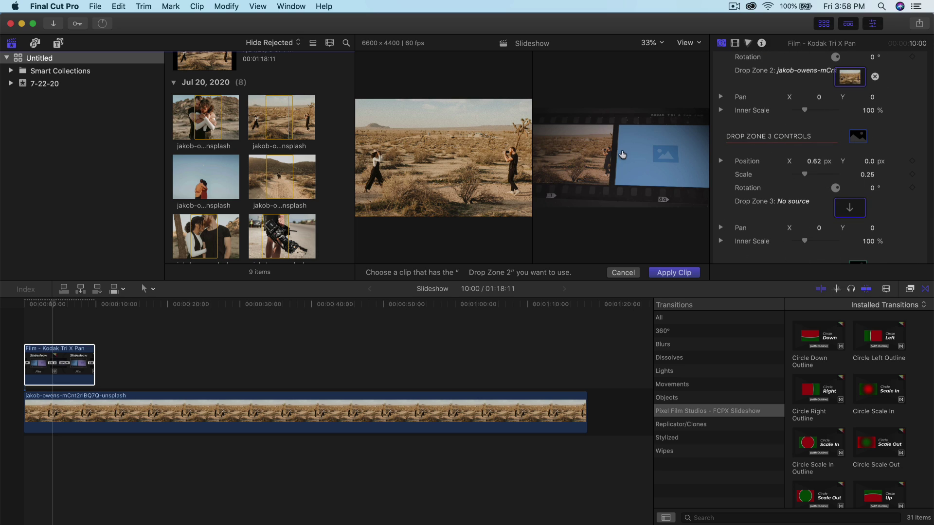
scroll(847, 213, "down", 1)
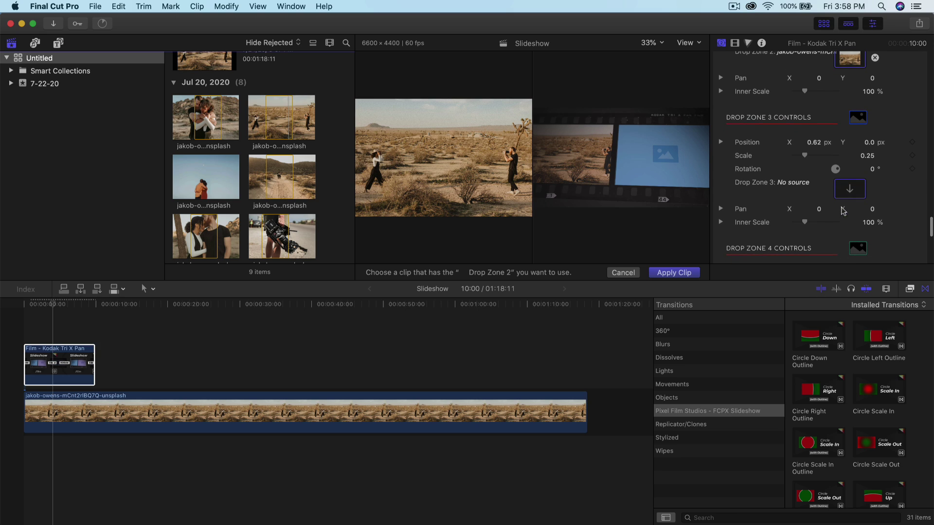
left_click(850, 192)
left_click(202, 184)
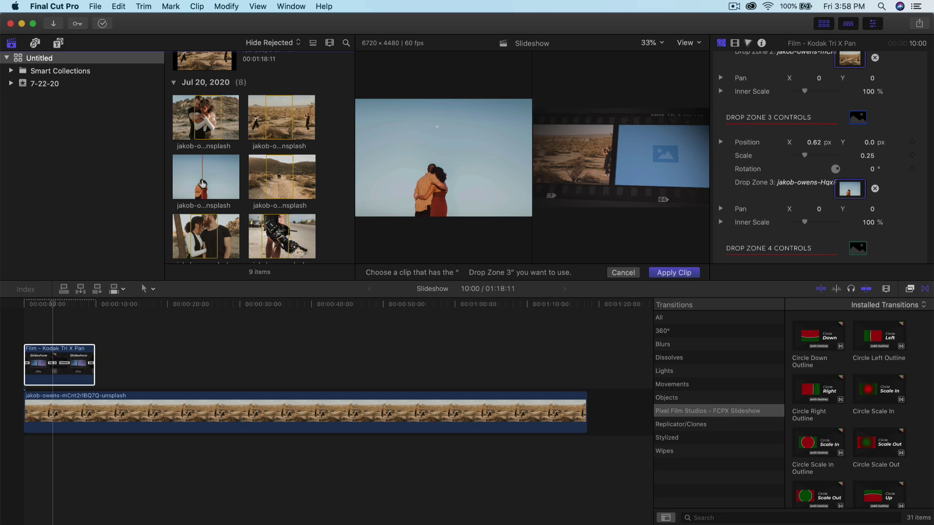
scroll(804, 173, "down", 10)
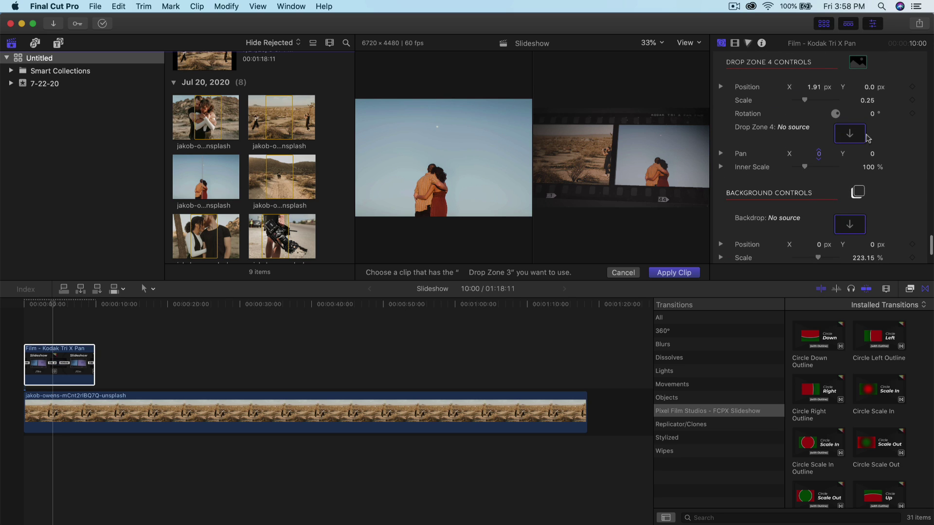
left_click(865, 138)
scroll(277, 203, "down", 2)
left_click(282, 152)
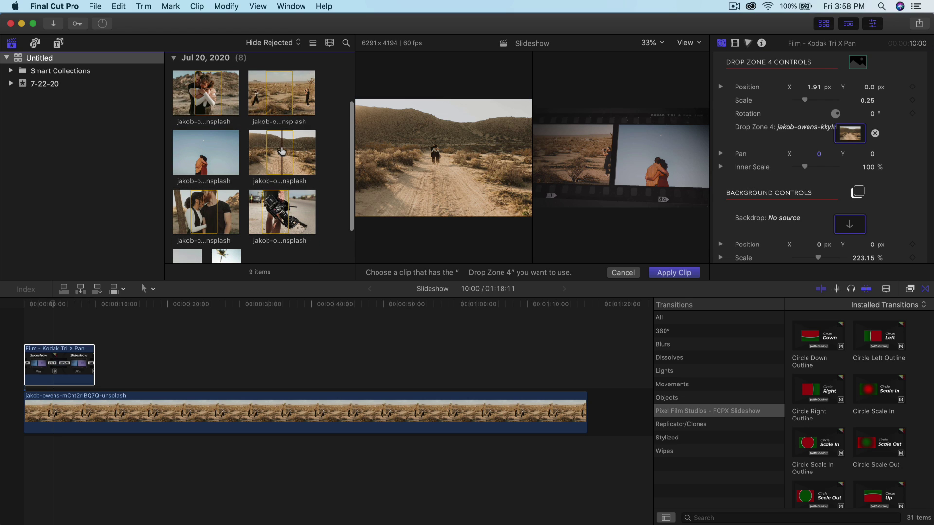
scroll(832, 178, "down", 3)
left_click(852, 158)
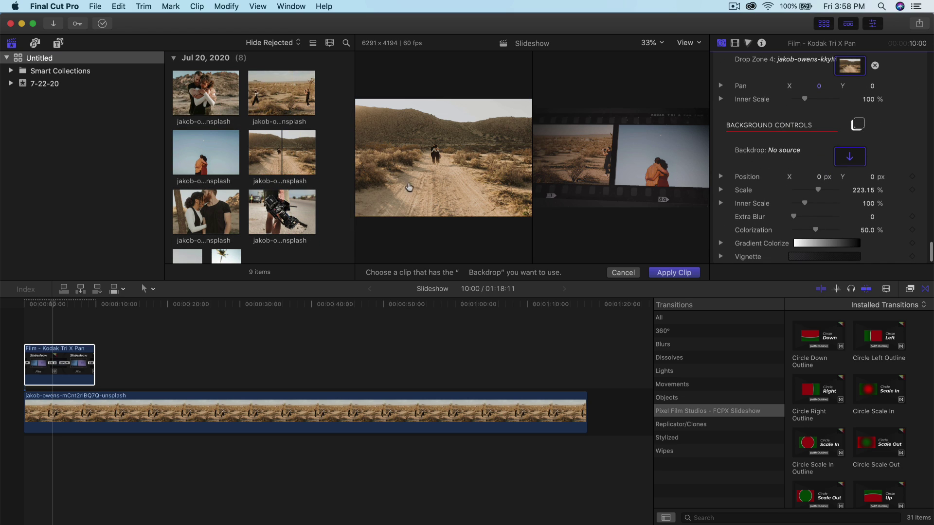
left_click(224, 226)
scroll(831, 130, "up", 3)
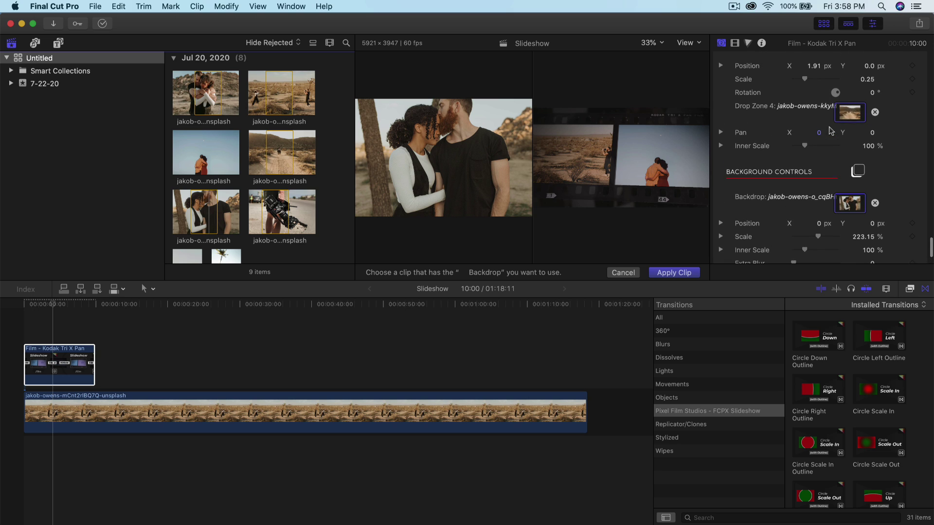
Step: Apply the chosen photos and play the film-strip slideshow from the start
left_click(673, 273)
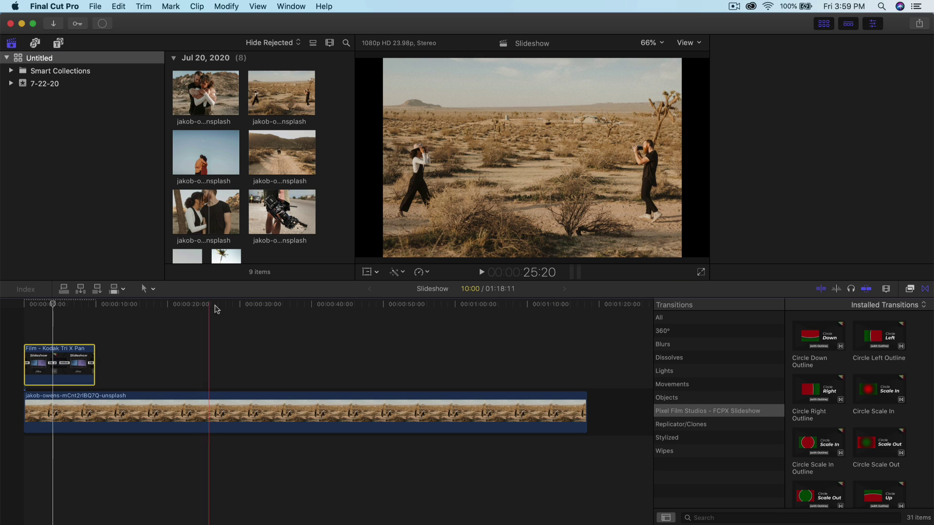
left_click(32, 312)
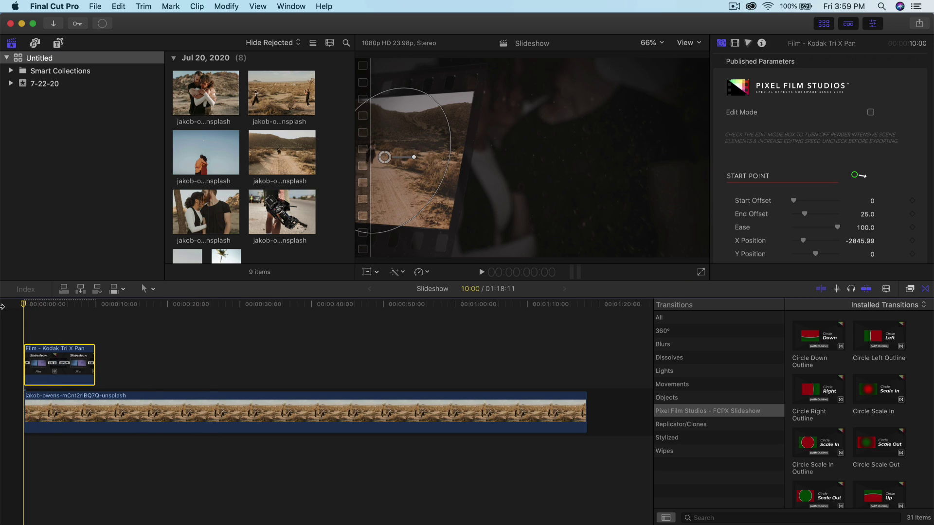
key("space")
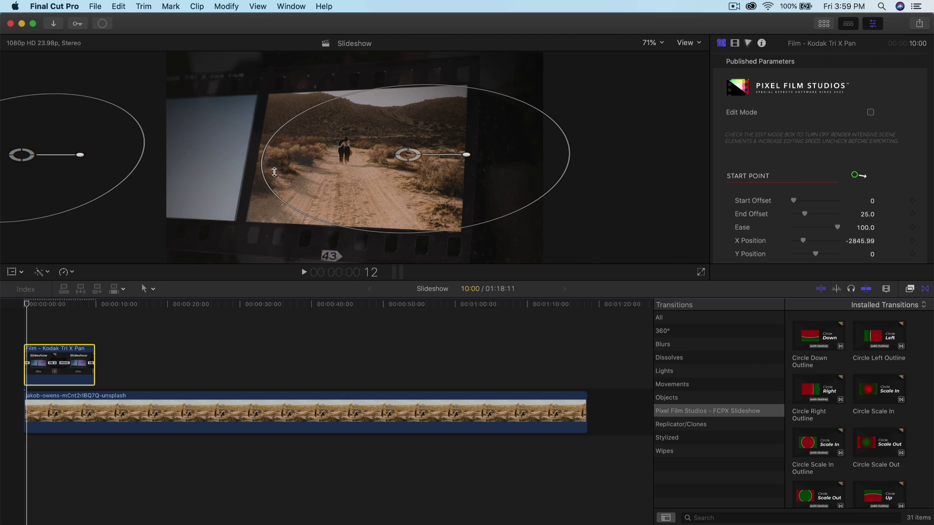
key("space")
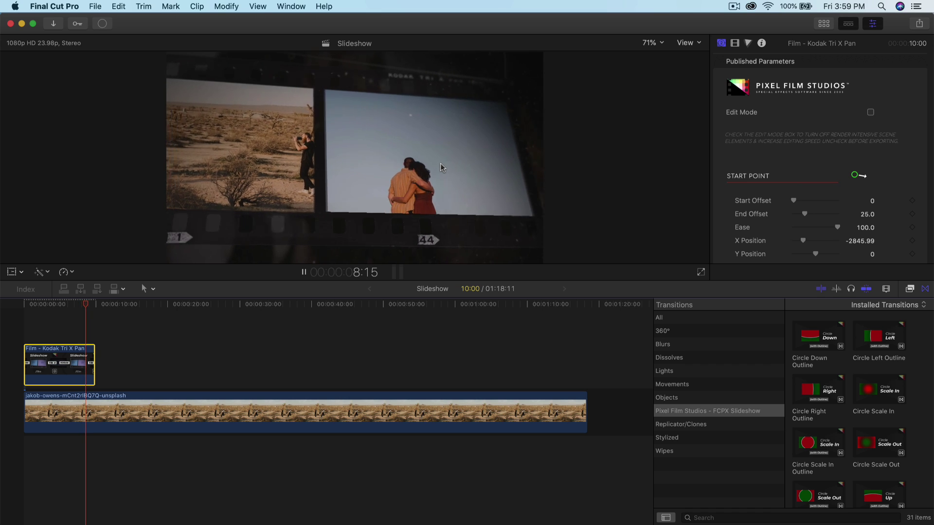
key("space")
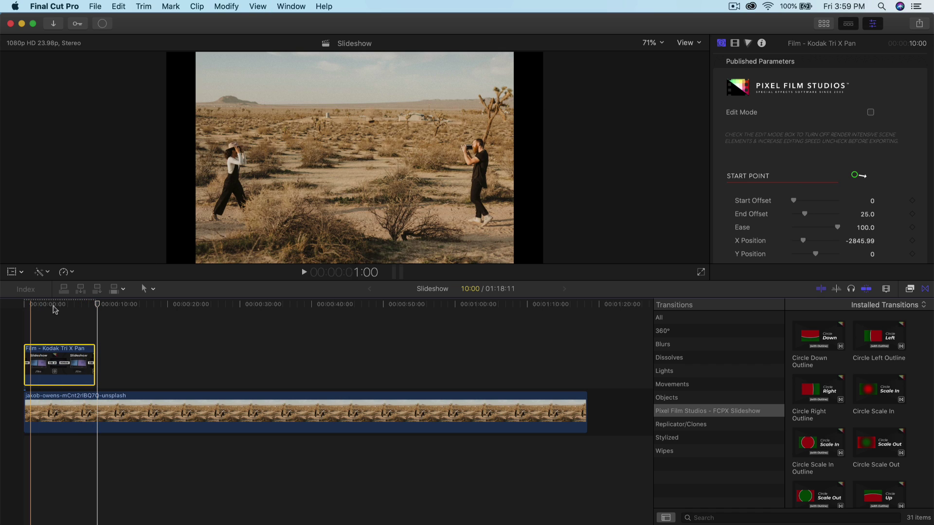
Step: Return to the start, zoom in on the timeline and park the playhead near 1:05
key("Home")
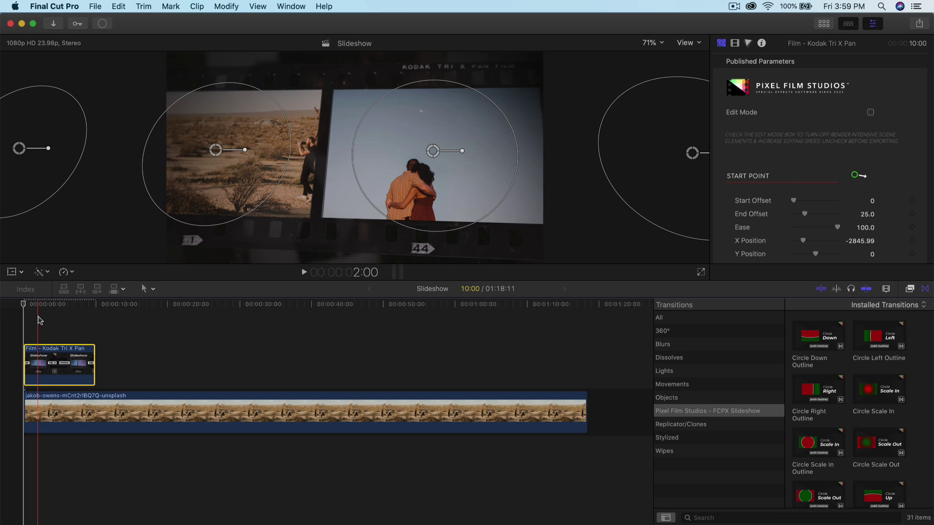
key("super+equal")
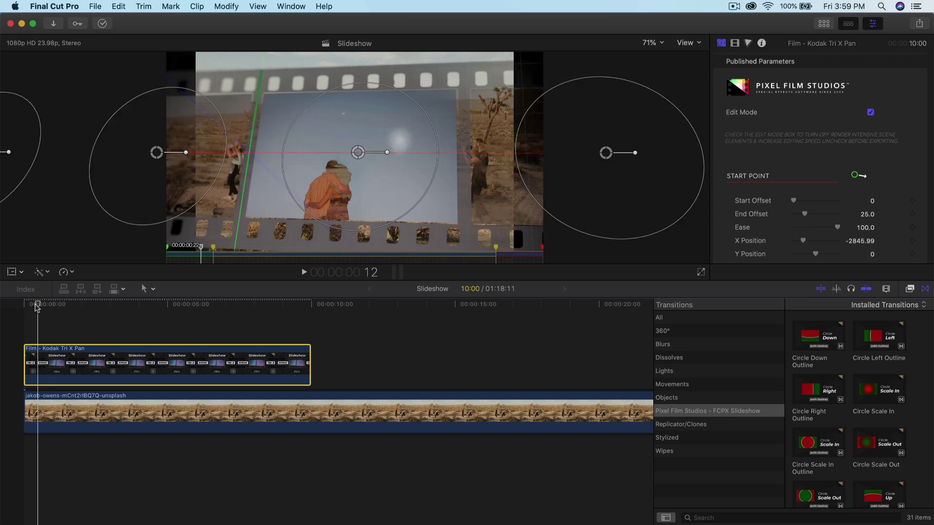
left_click(59, 307)
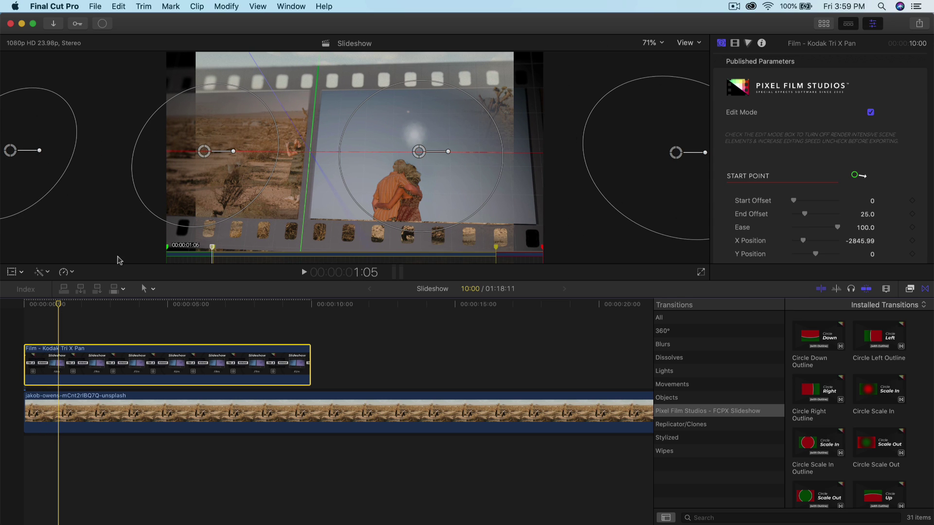
Step: Shift the left frame's control point leftward and reselect the Film - Kodak Tri X Pan clip
left_click_drag(204, 153, 195, 152)
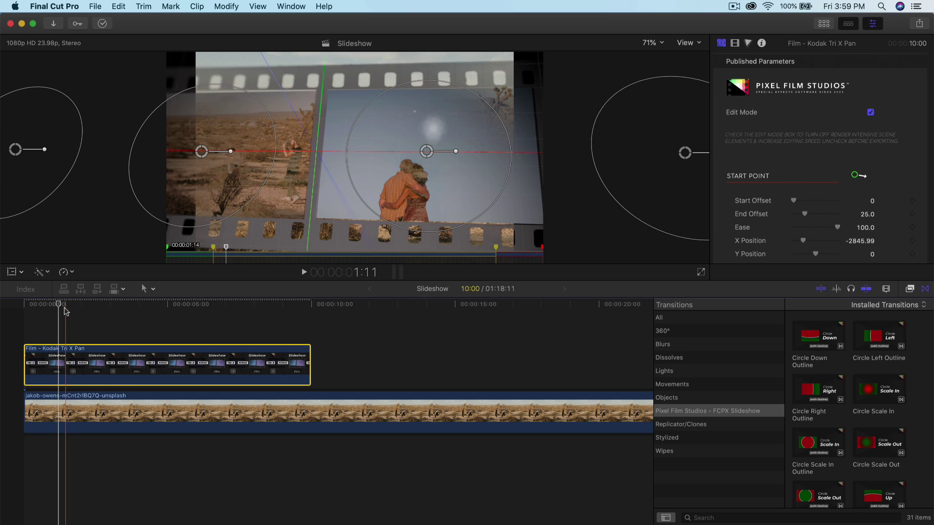
left_click(54, 312)
left_click(61, 369)
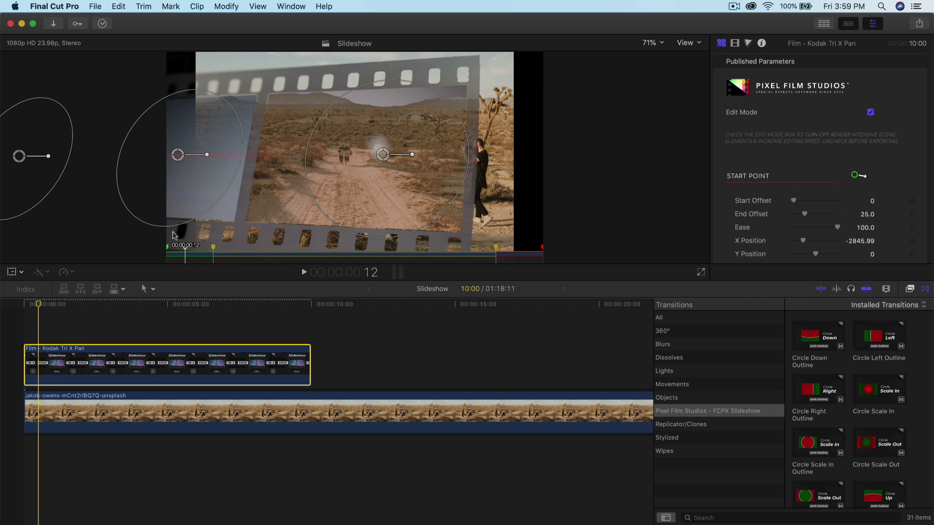
Step: Scrub the film transition from the start through about 1:07 to 2:13, showing the Mid Point parameters
left_click(17, 308)
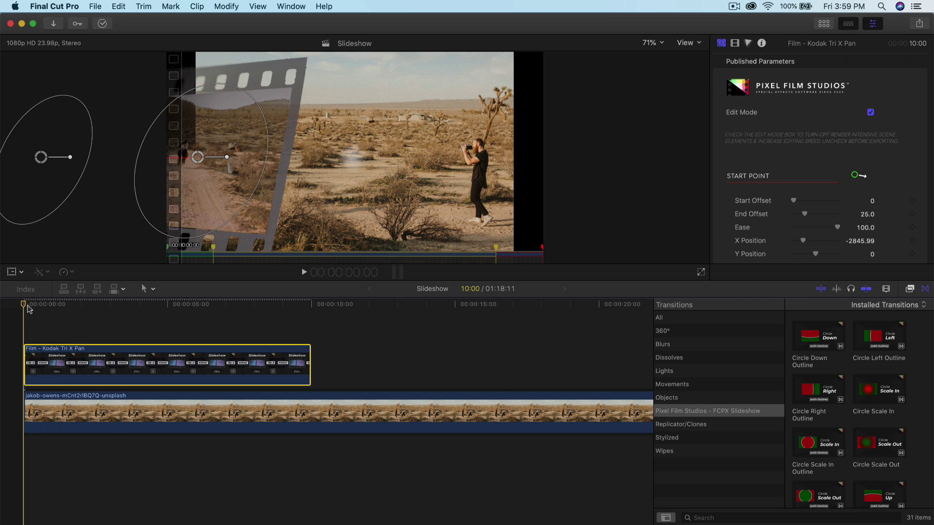
left_click_drag(28, 309, 61, 311)
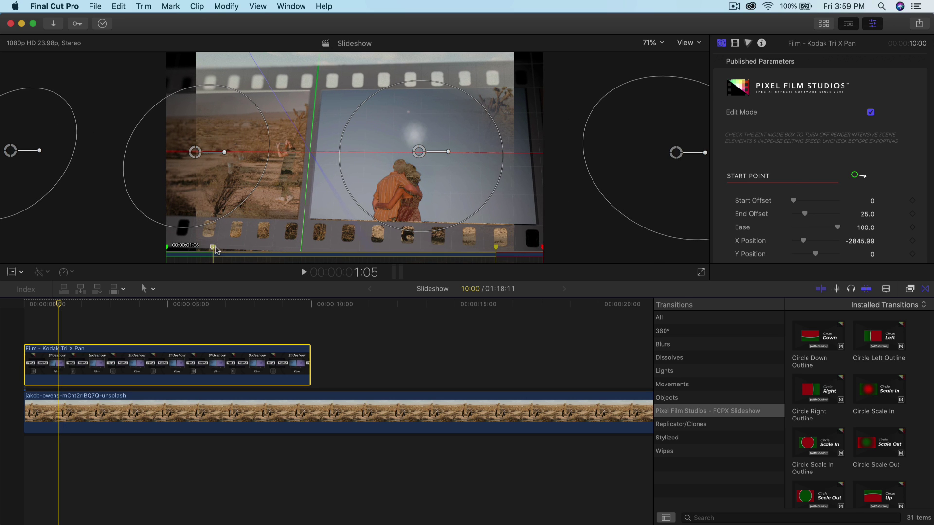
key("Left")
key("Left")
key("Left")
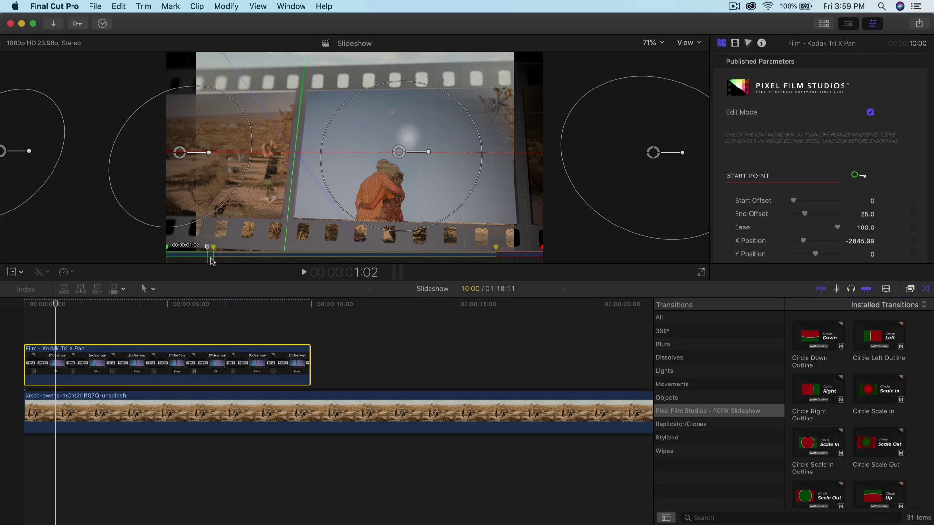
scroll(820, 177, "down", 10)
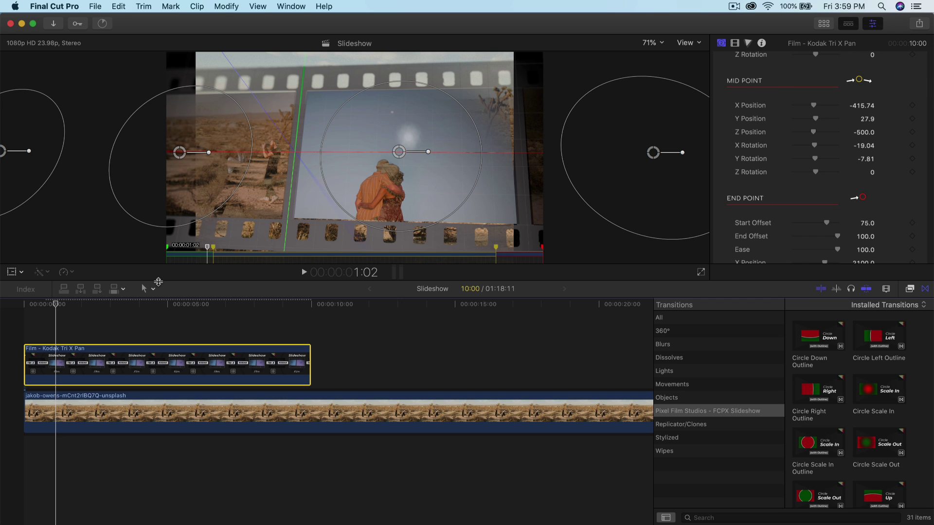
left_click_drag(65, 305, 276, 312)
scroll(874, 93, "down", 5)
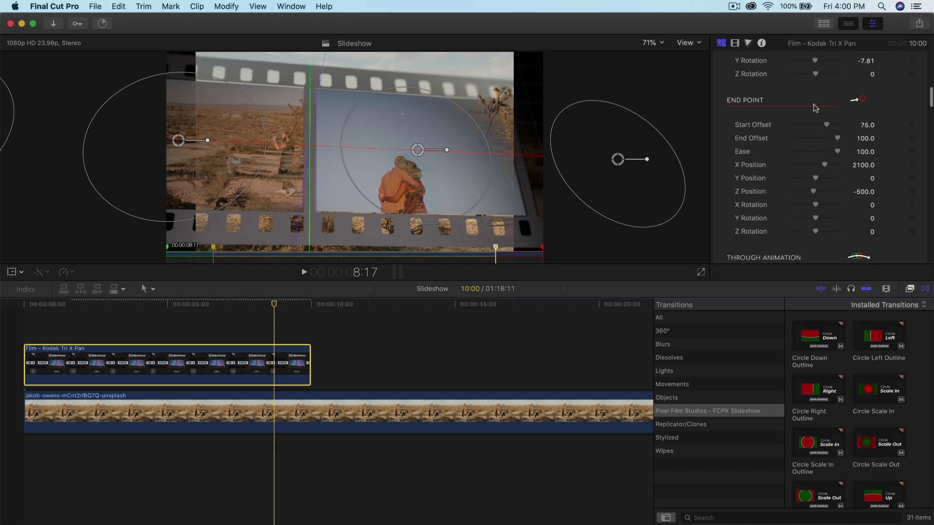
scroll(816, 108, "up", 4)
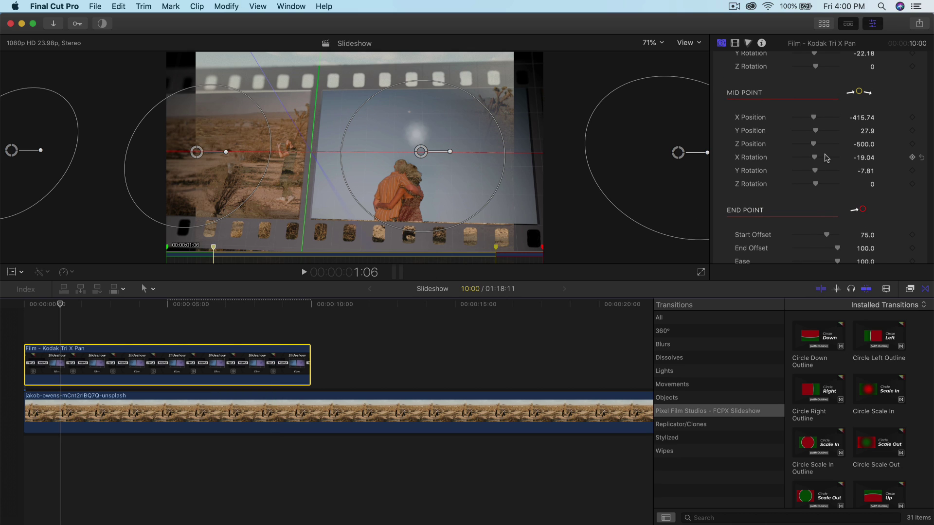
Step: Move the mid point further left and adjust the centre frame's on-screen control circle and point
scroll(827, 157, "up", 3)
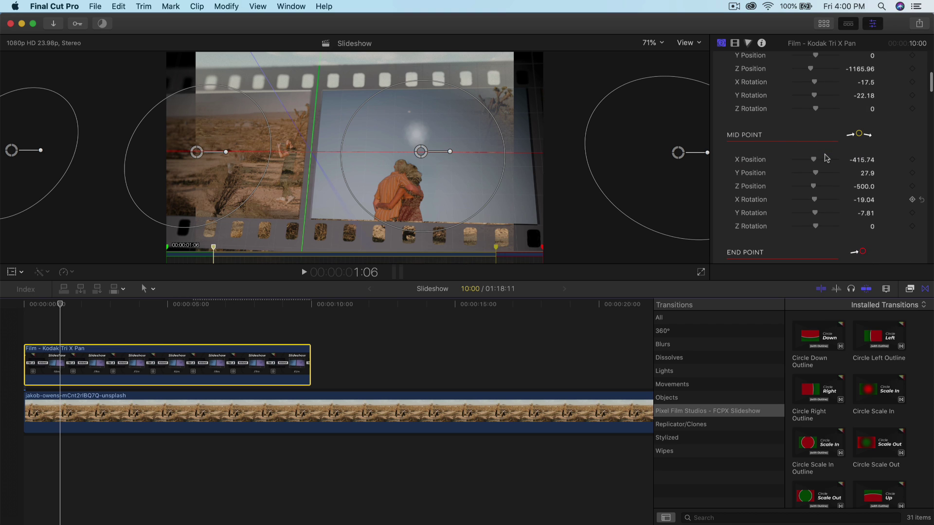
scroll(821, 136, "up", 3)
scroll(821, 136, "down", 5)
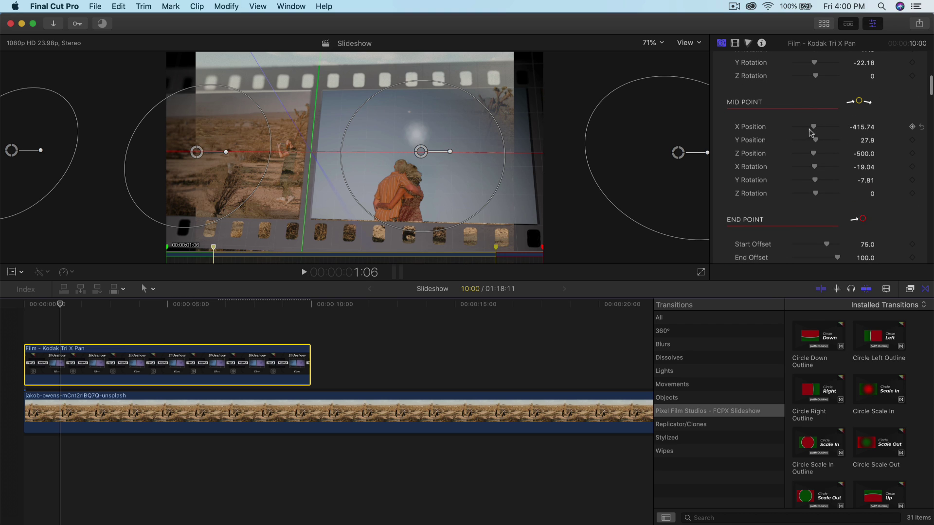
left_click_drag(816, 129, 815, 130)
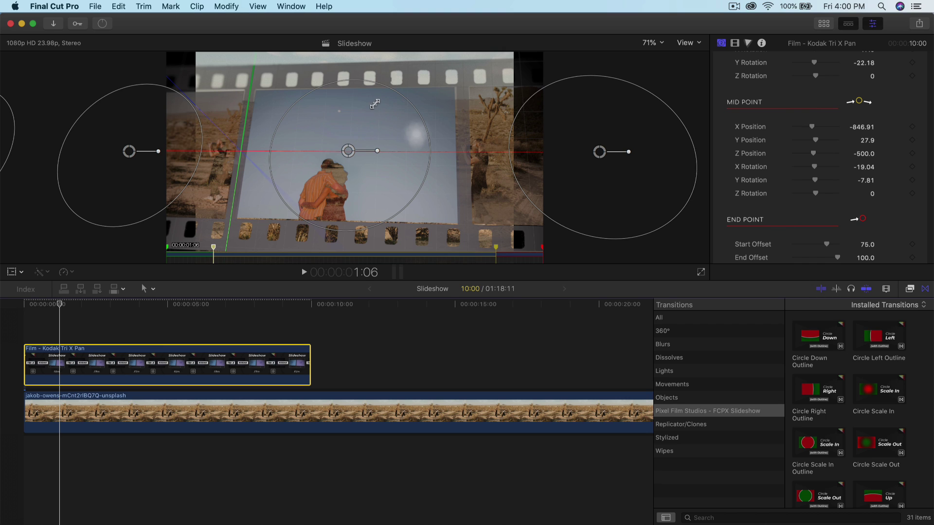
left_click_drag(388, 92, 378, 112)
left_click_drag(350, 152, 355, 148)
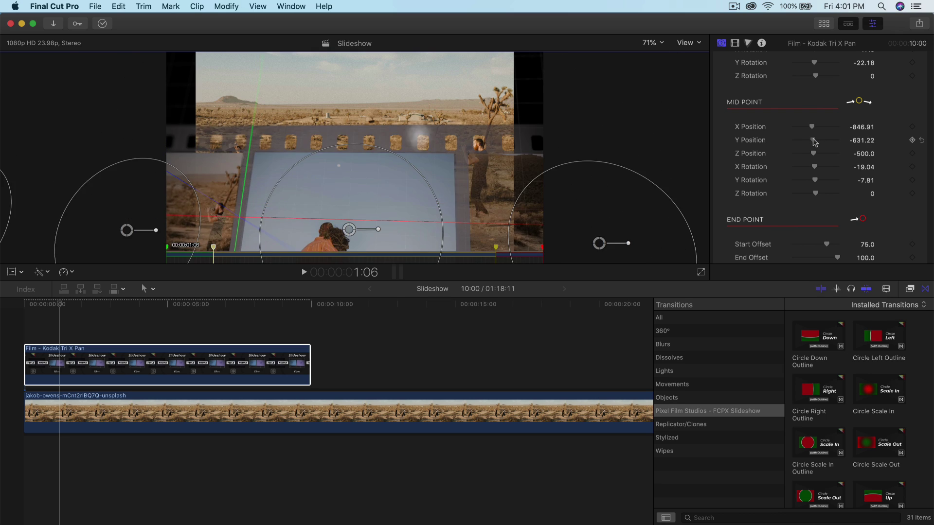
left_click_drag(816, 140, 816, 154)
key("super+z")
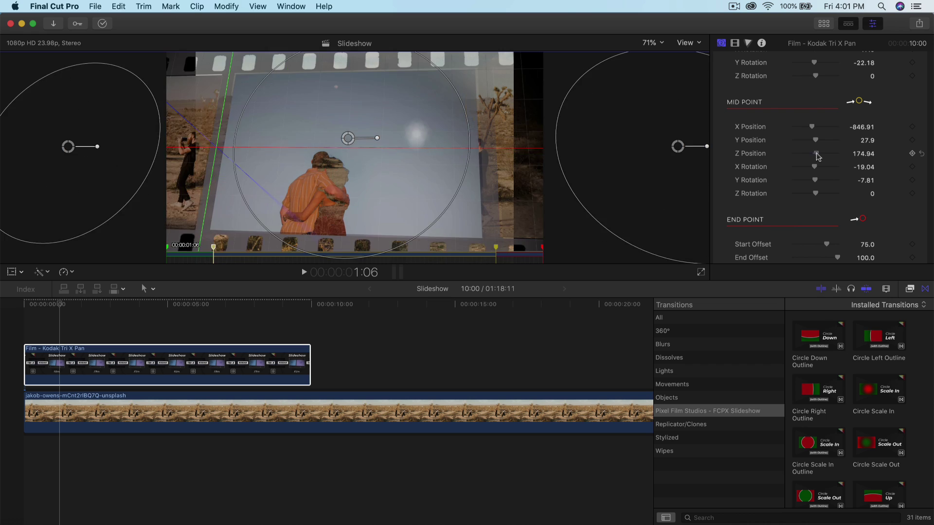
Step: Reset the mid point Z Position to -500 and, at 4:02, set Y Rotation to about -17.46
left_click_drag(59, 305, 169, 327)
scroll(798, 142, "up", 3)
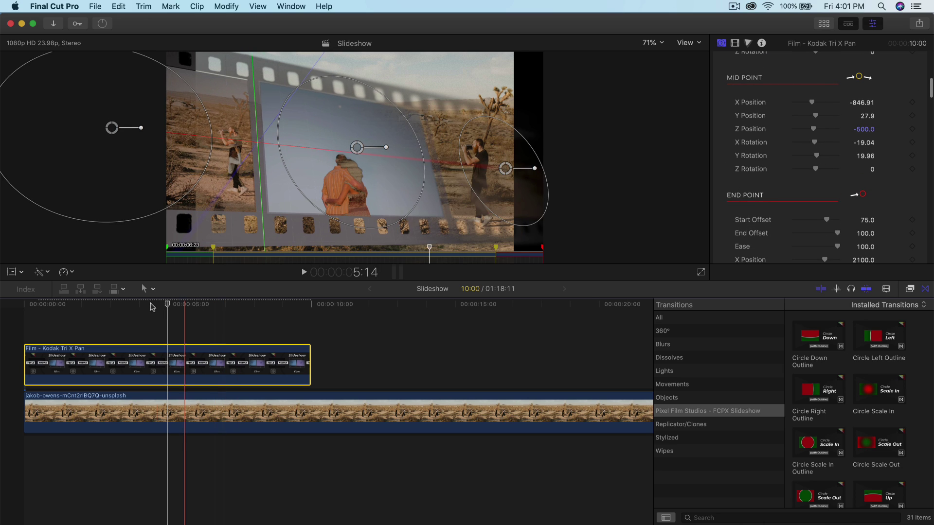
left_click(141, 305)
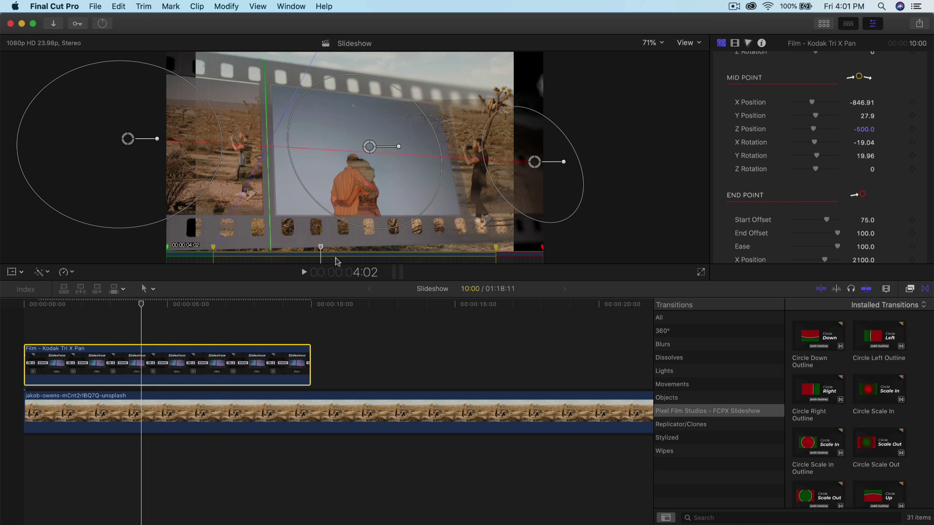
left_click_drag(817, 156, 814, 158)
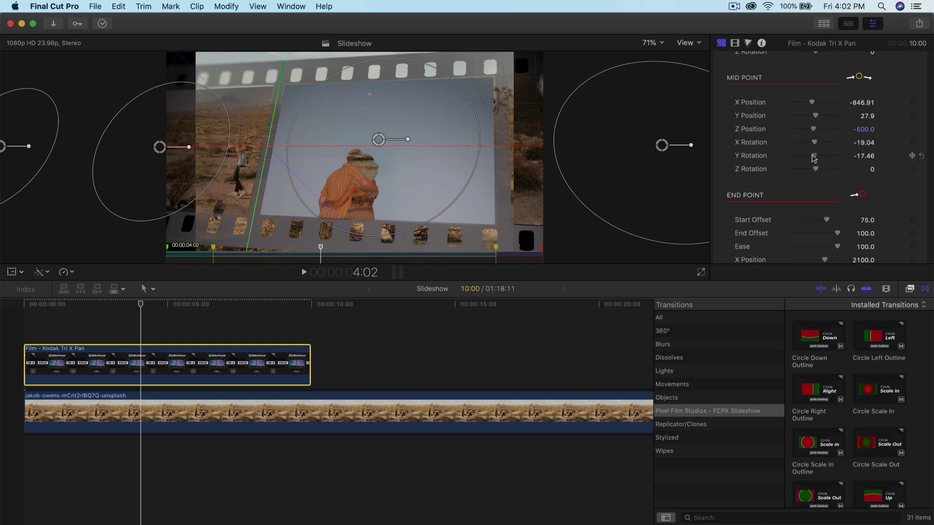
Step: At 5:21, lower the film strip End Point's Start Offset to 25.47 and End Offset to 60.27
key("alt+apostrophe")
scroll(845, 149, "down", 3)
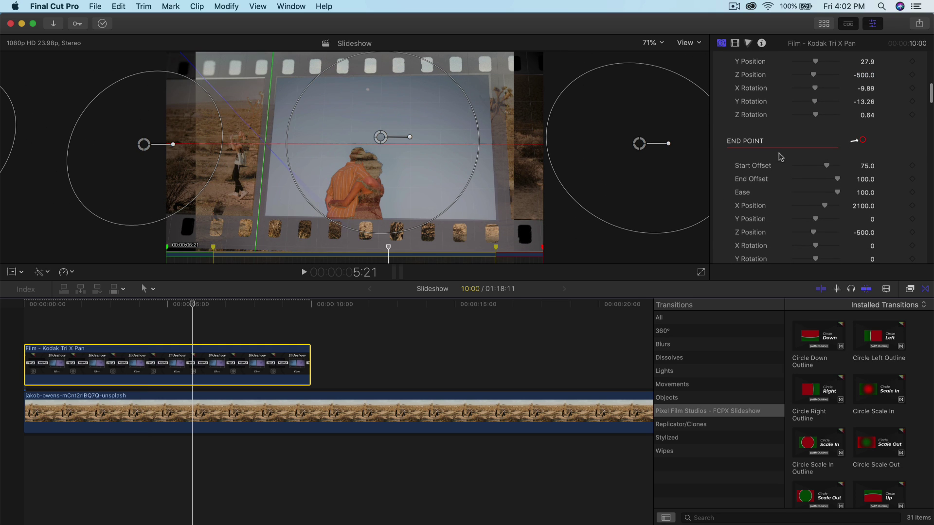
scroll(776, 153, "down", 2)
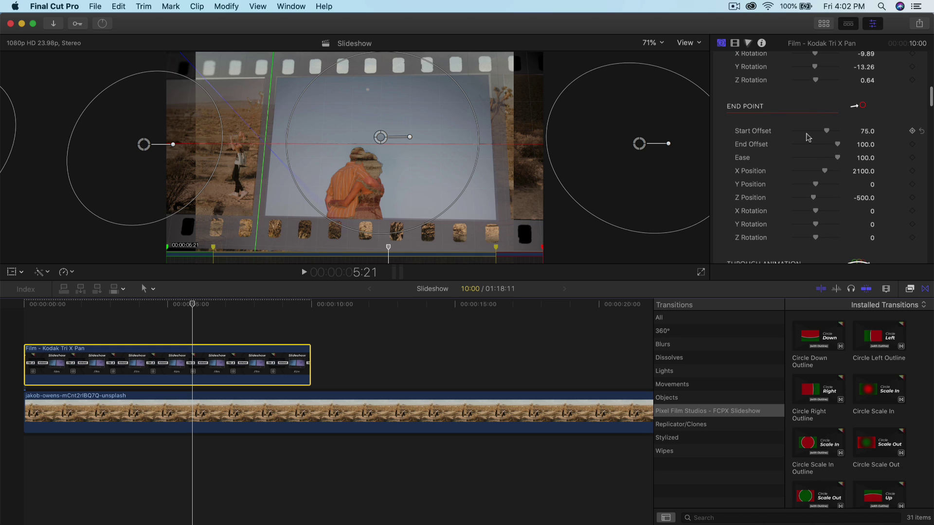
scroll(806, 137, "down", 1)
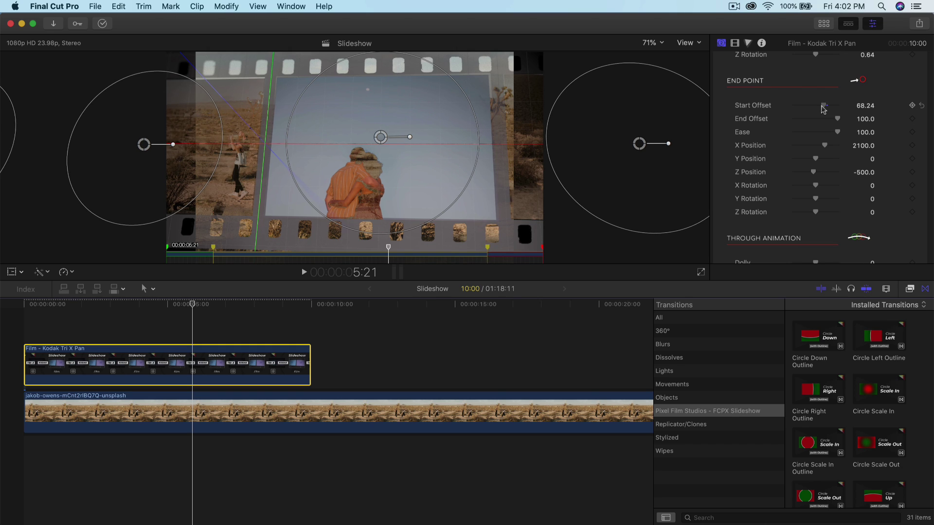
left_click_drag(823, 109, 763, 111)
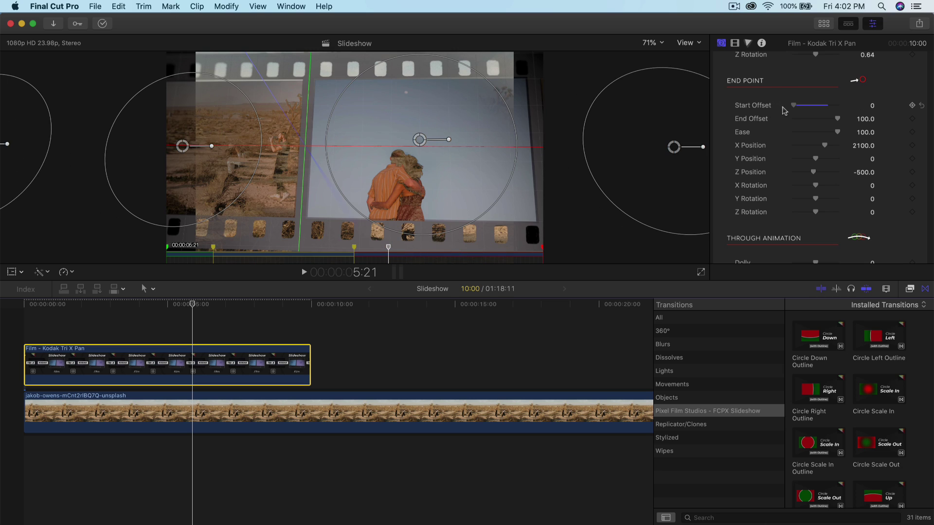
mouse_move(794, 110)
left_mouse_down()
mouse_move(842, 101)
mouse_move(808, 109)
left_mouse_up()
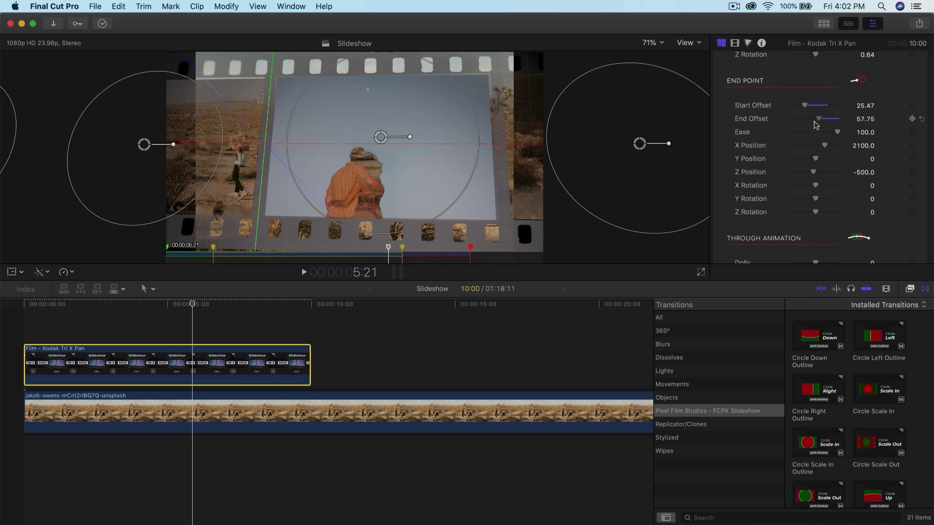
left_click_drag(816, 125, 811, 127)
scroll(826, 121, "down", 3)
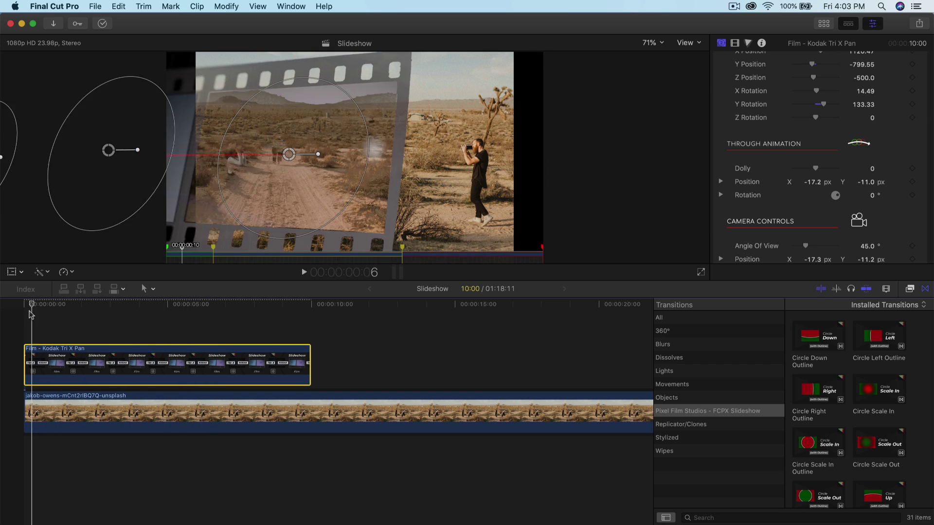
key("space")
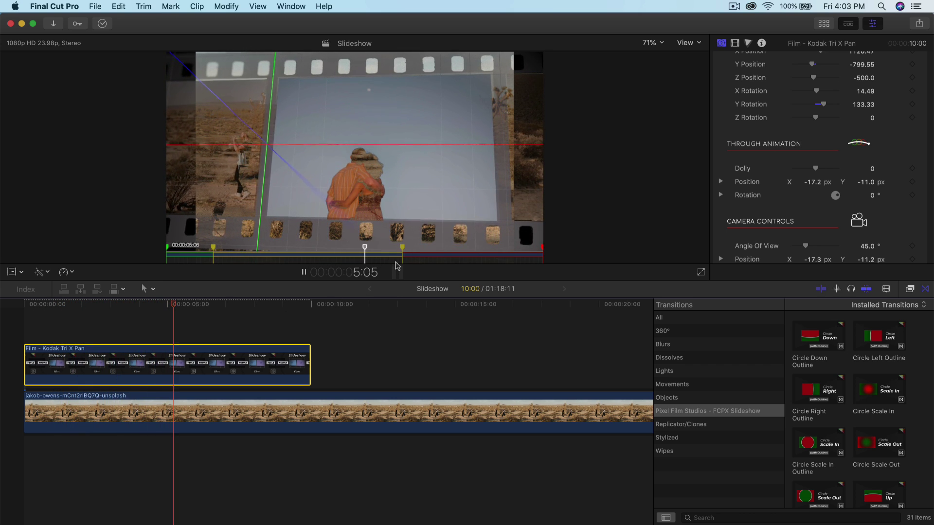
left_click_drag(256, 306, 13, 313)
key("space")
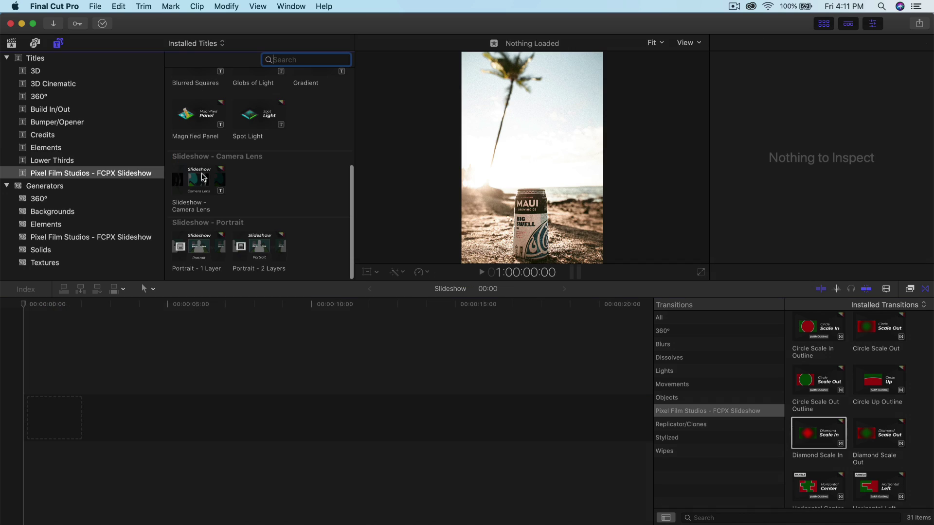
Step: Drop the Slideshow - Camera Lens title into the timeline and apply the beach can photo to its drop zone
left_click_drag(205, 178, 122, 399)
left_click(850, 234)
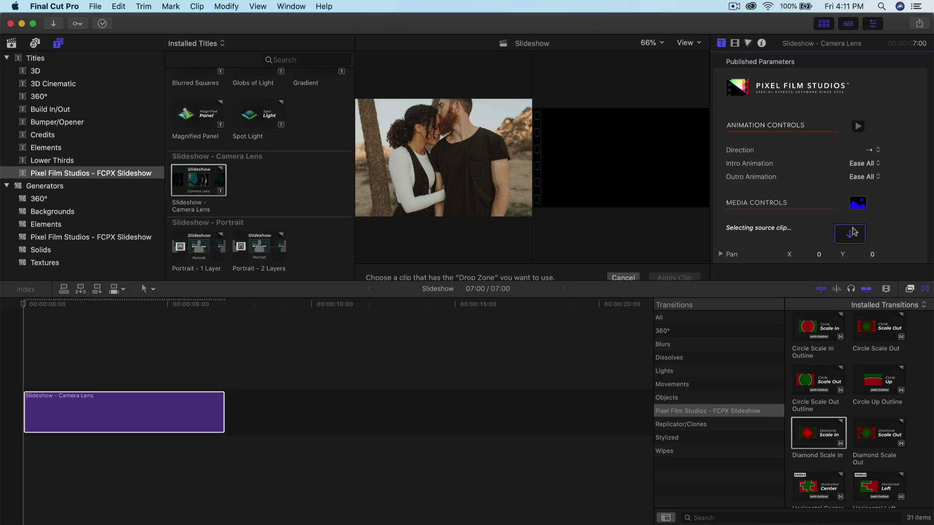
left_click(11, 43)
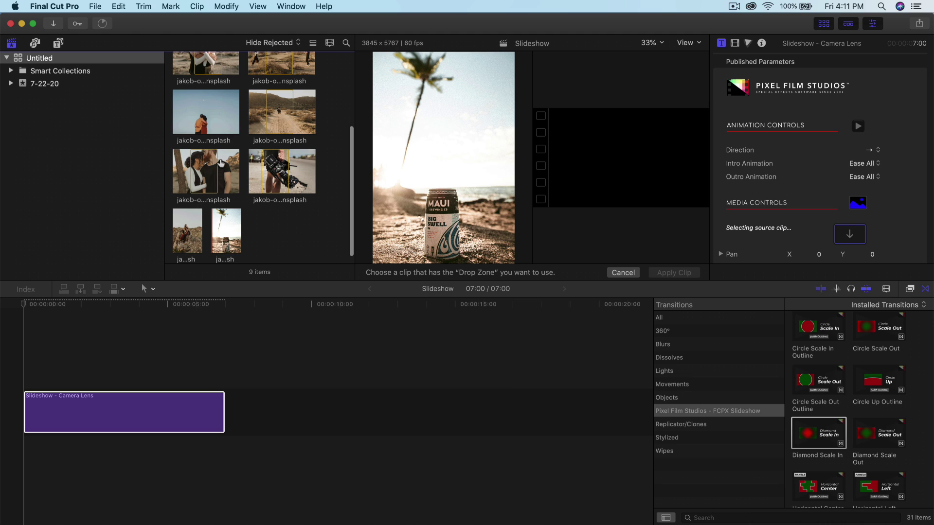
left_click(226, 230)
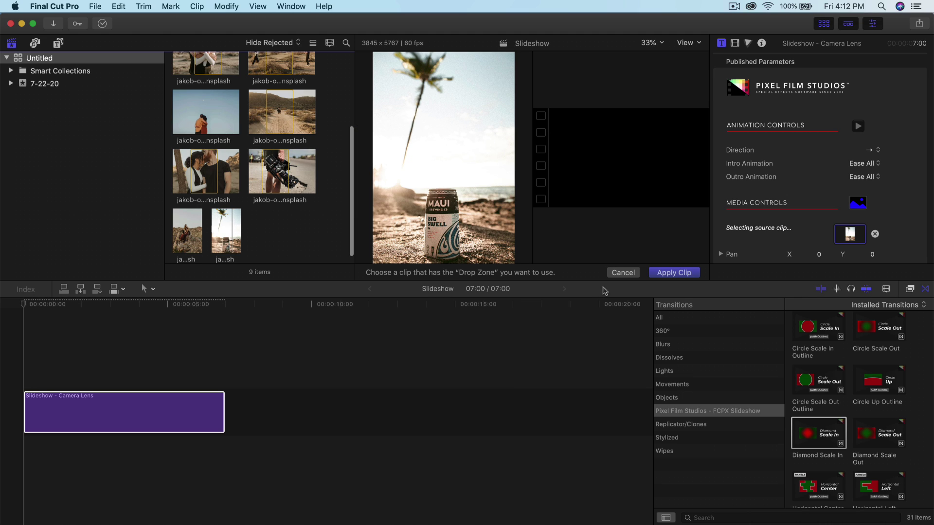
left_click(684, 273)
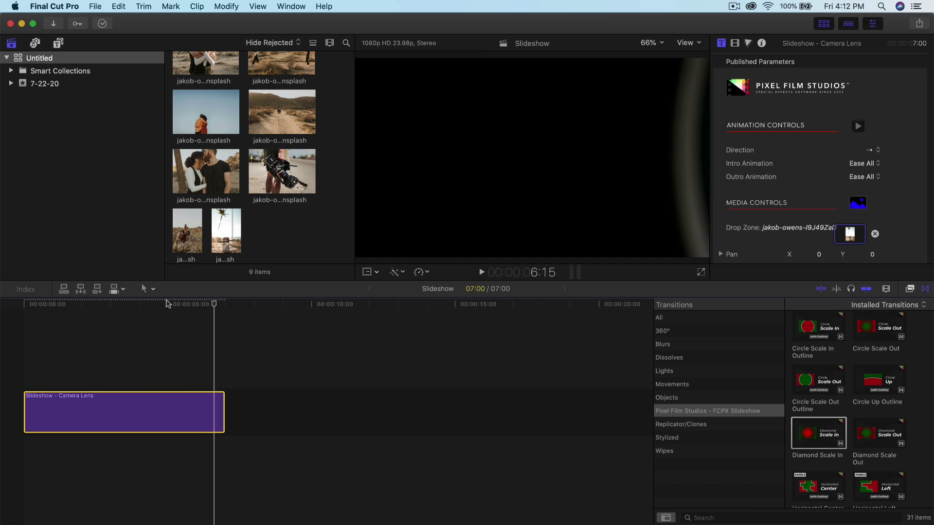
Step: Fit the whole title clip in the timeline and play it from the start
key("shift+z")
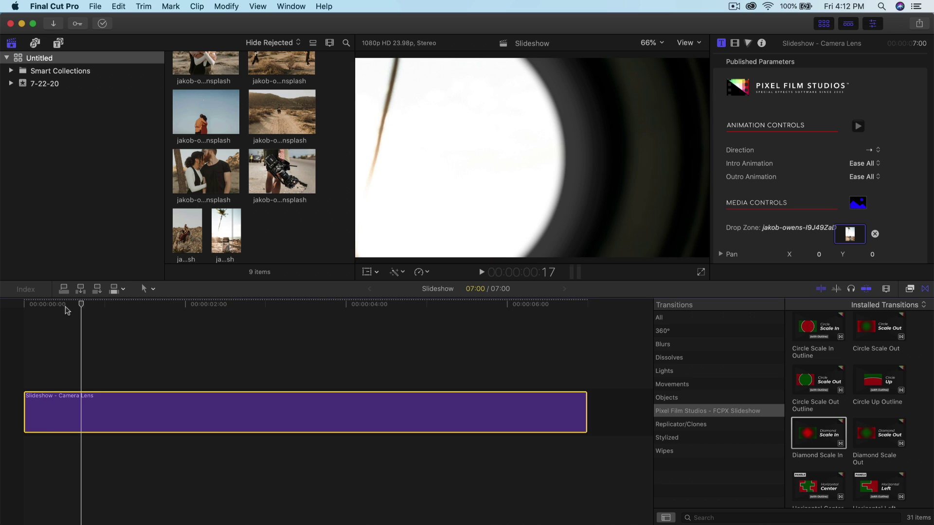
key("space")
scroll(809, 219, "down", 5)
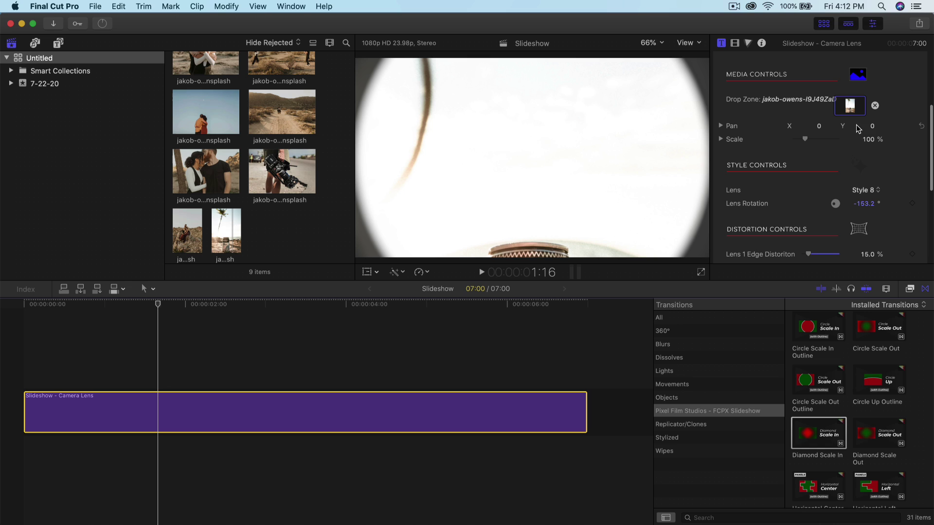
Step: Set the photo's Pan Y to 80.4 so the MAUI can shows, then preview the title
mouse_move(873, 127)
left_mouse_down()
mouse_move(873, 107)
mouse_move(873, 127)
left_mouse_up()
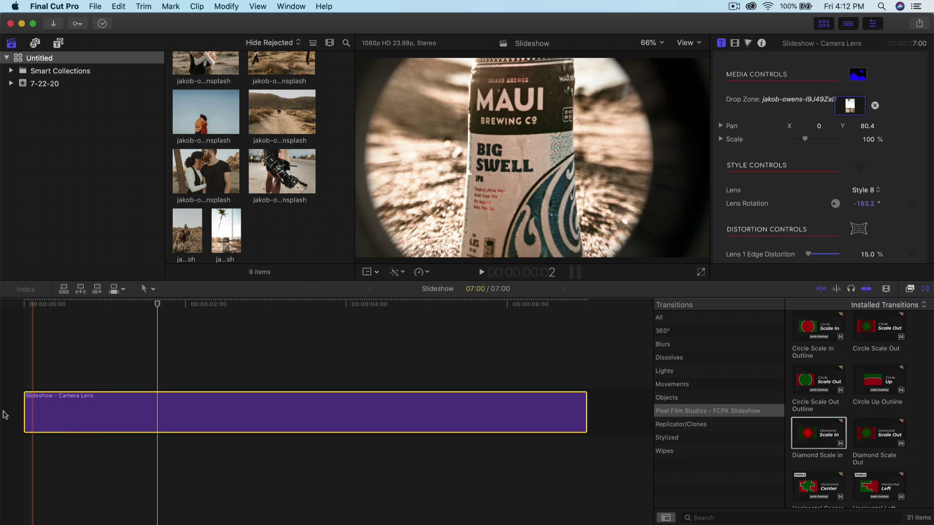
key("space")
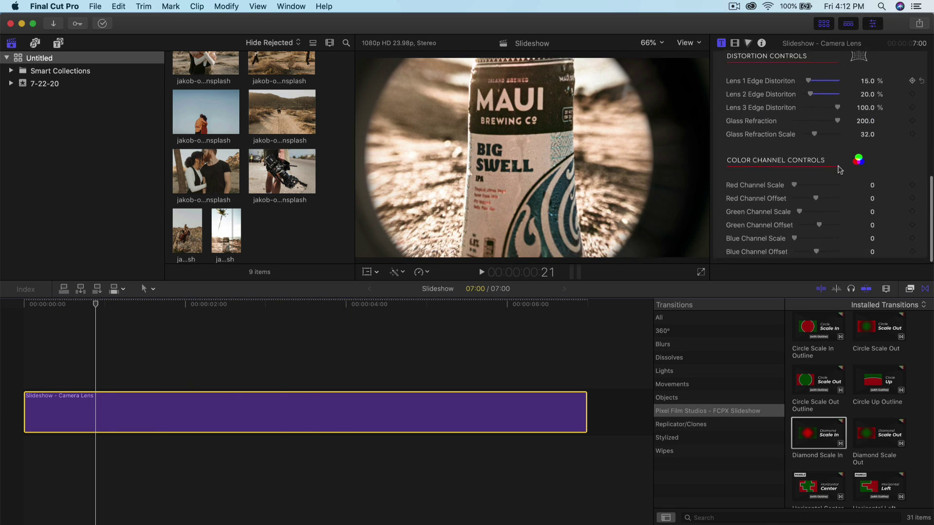
scroll(811, 145, "up", 4)
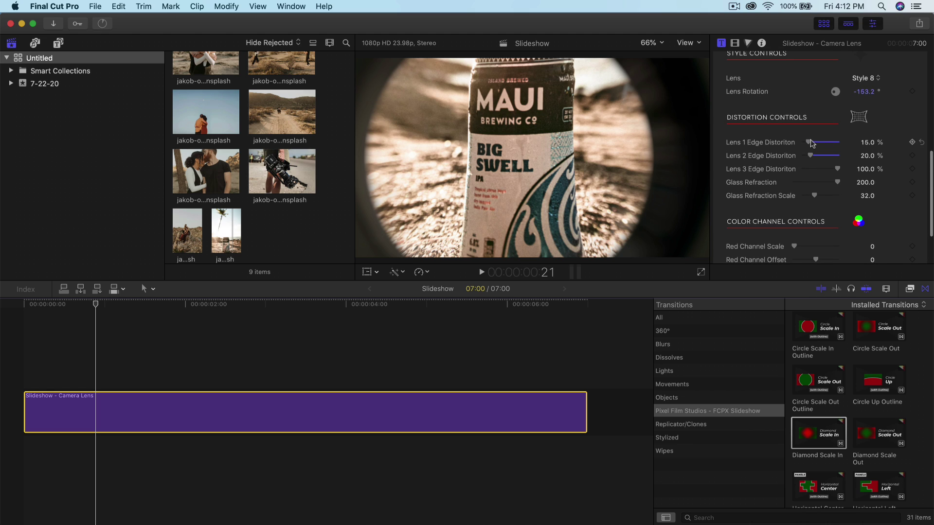
scroll(867, 144, "up", 6)
Step: Try Lens Style 6, then settle on Lens Style 2 for the Camera Lens title
left_click(865, 173)
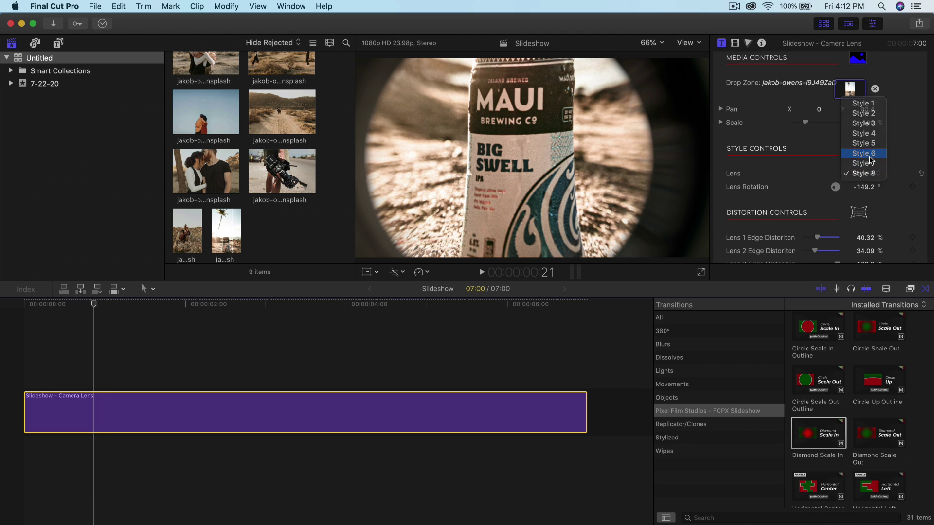
left_click(869, 155)
mouse_move(94, 305)
left_mouse_down()
mouse_move(63, 308)
mouse_move(76, 308)
left_mouse_up()
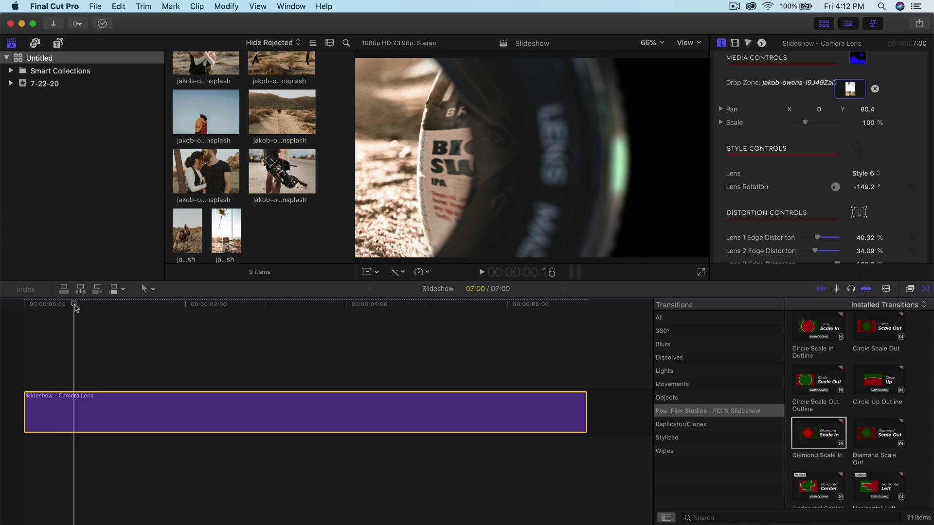
left_click(865, 174)
left_click(861, 187)
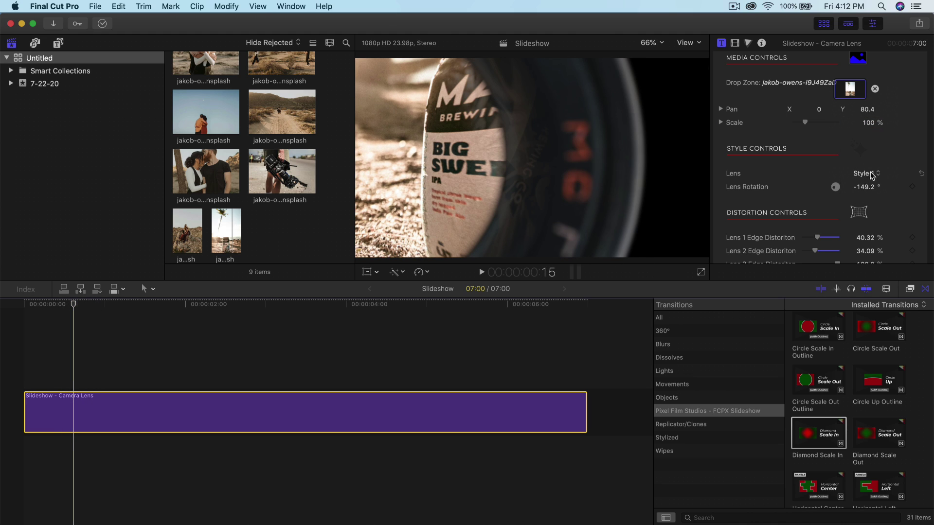
left_click(865, 173)
left_click(864, 184)
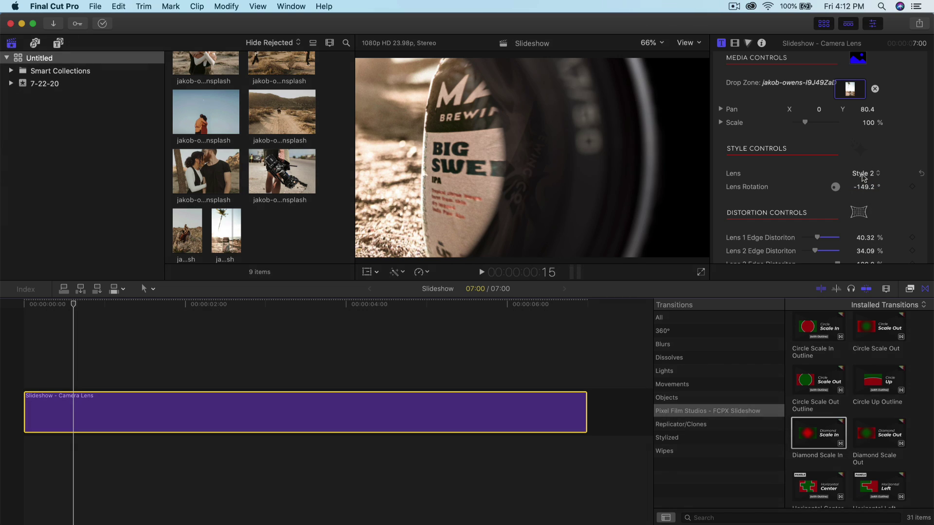
left_click_drag(74, 307, 393, 309)
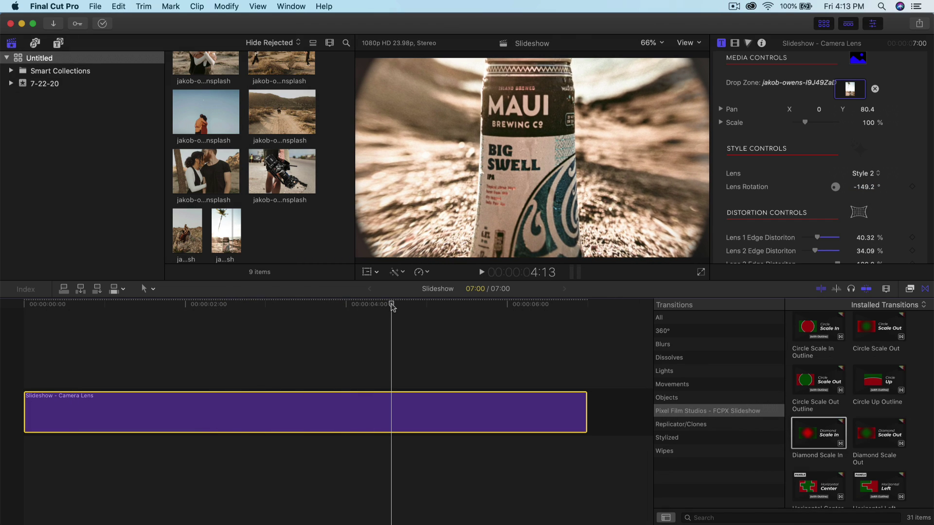